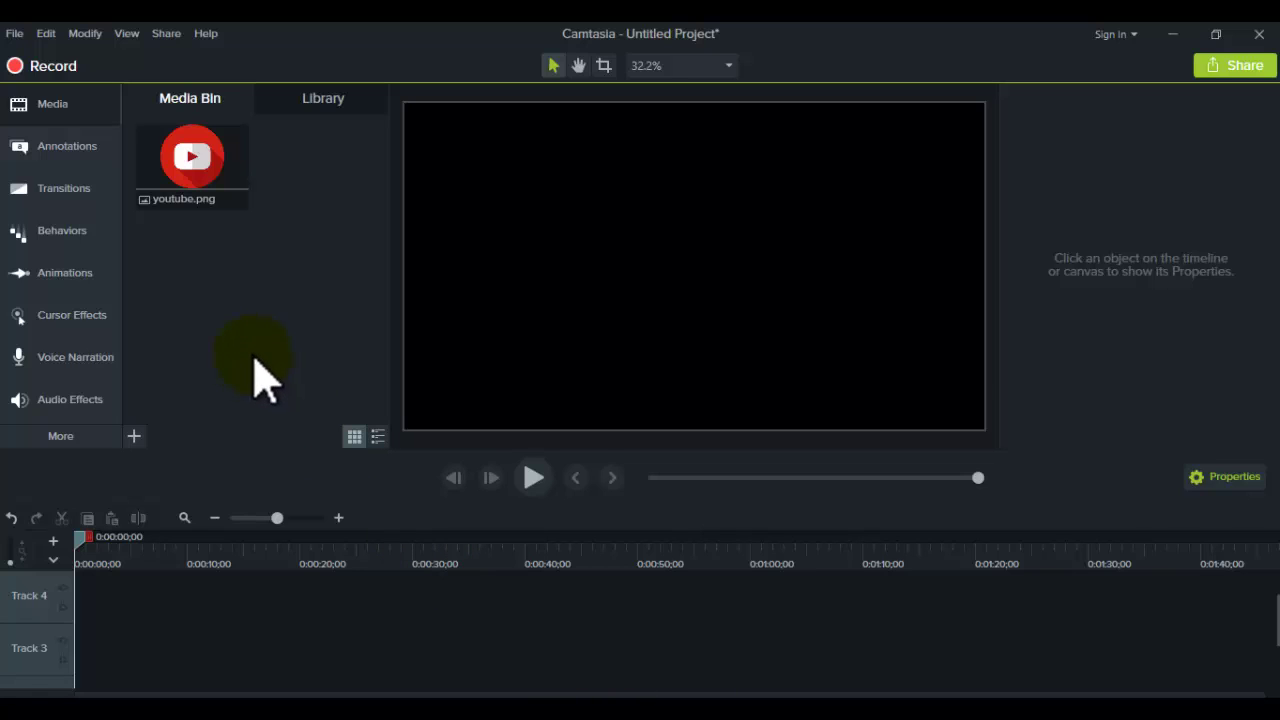
Show the Library panel with Camtasia's built-in asset folders
click(337, 126)
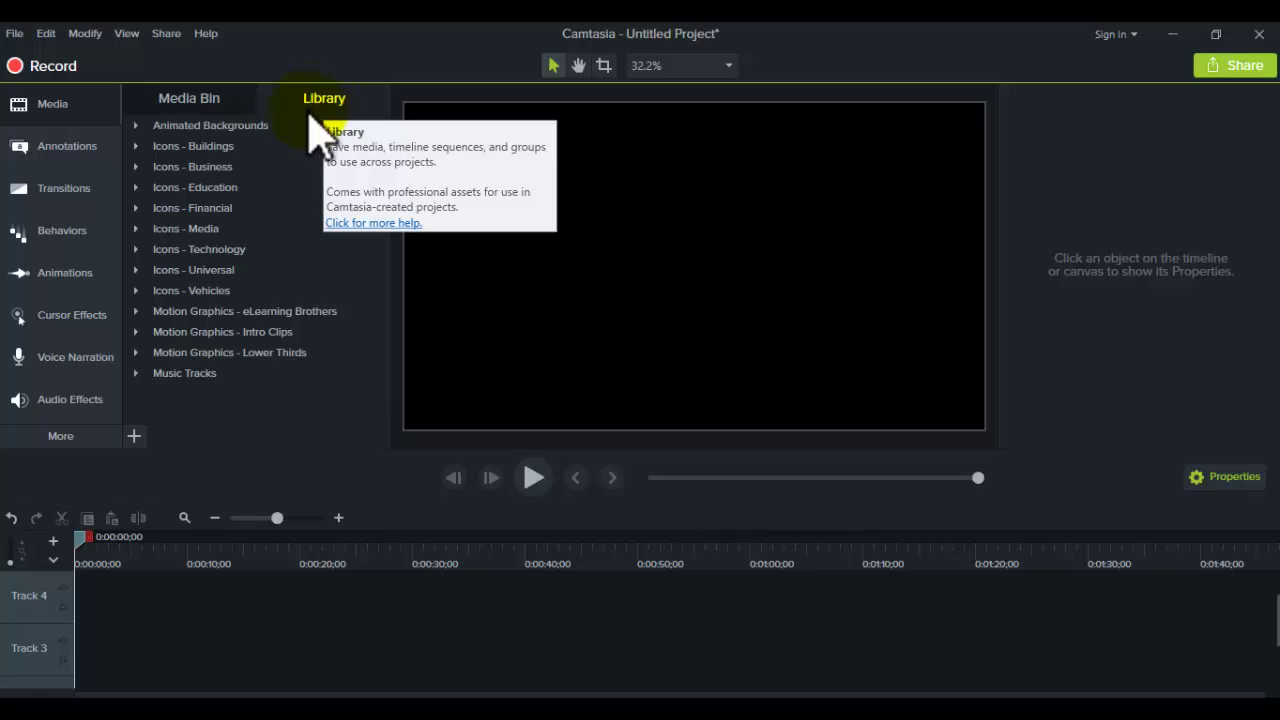
Expand Motion Graphics - Intro Clips and select the squarepegs intro clip
click(136, 341)
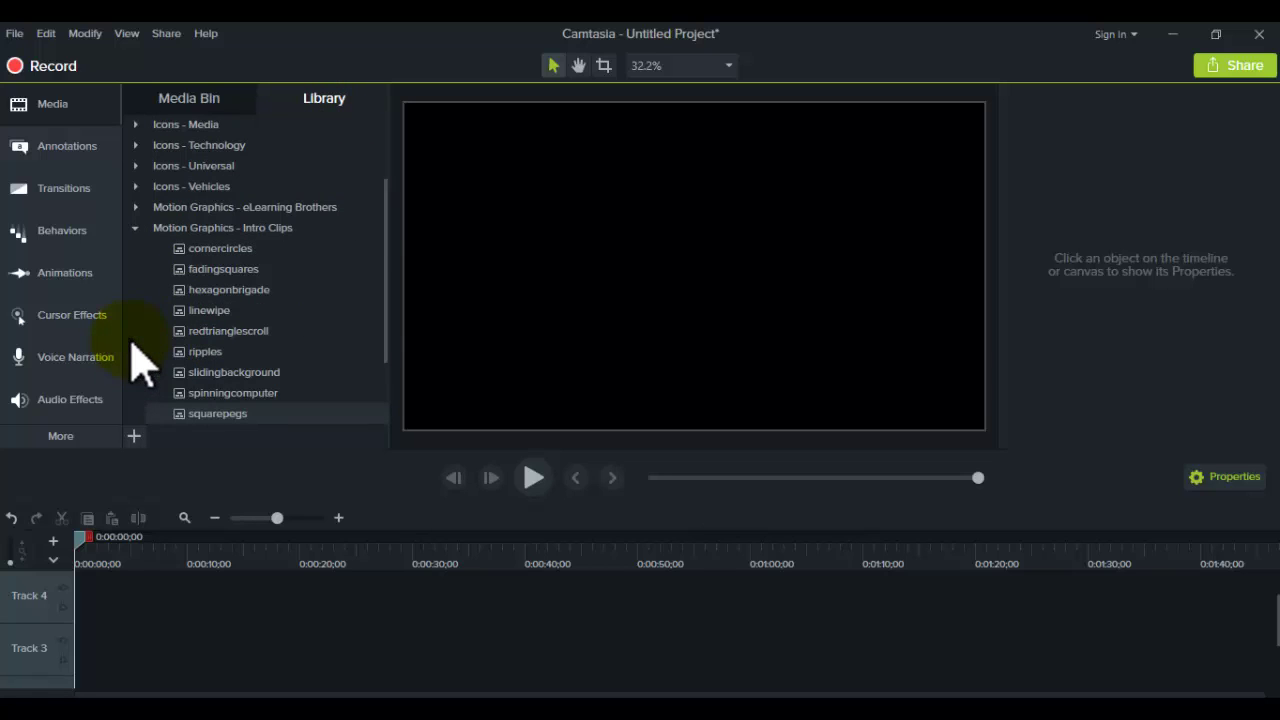
drag(383, 243, 380, 277)
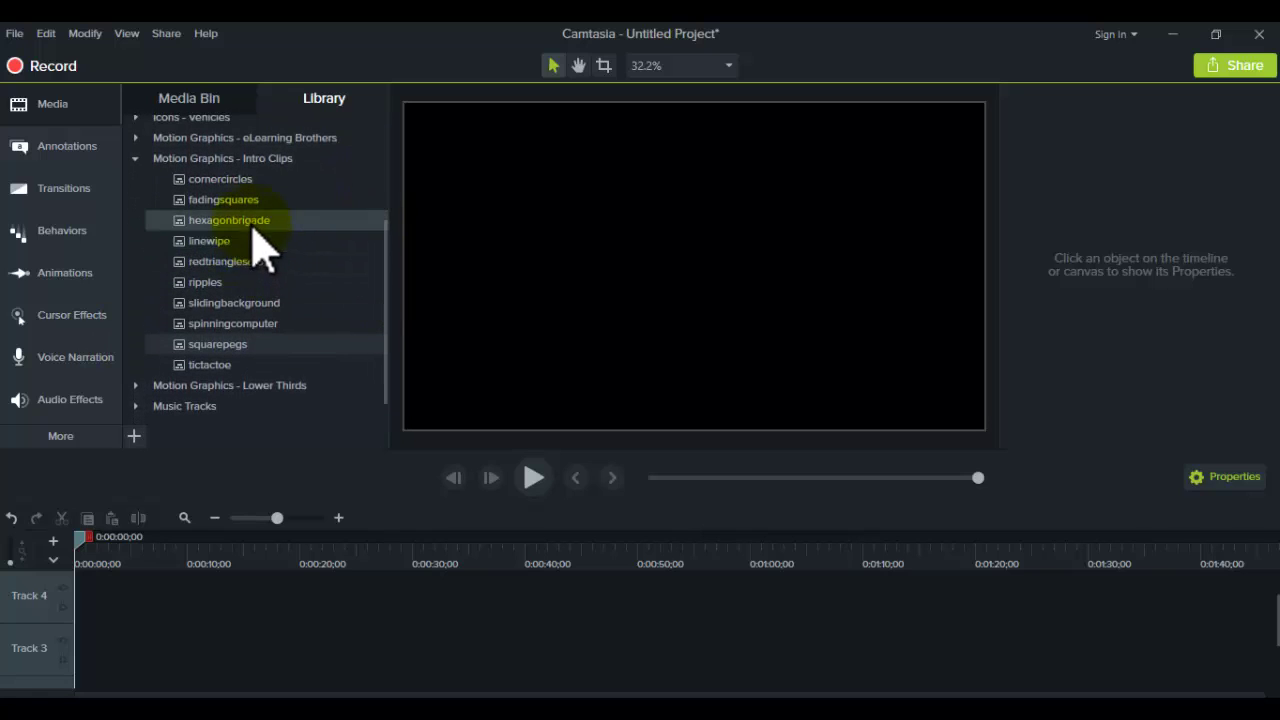
click(247, 342)
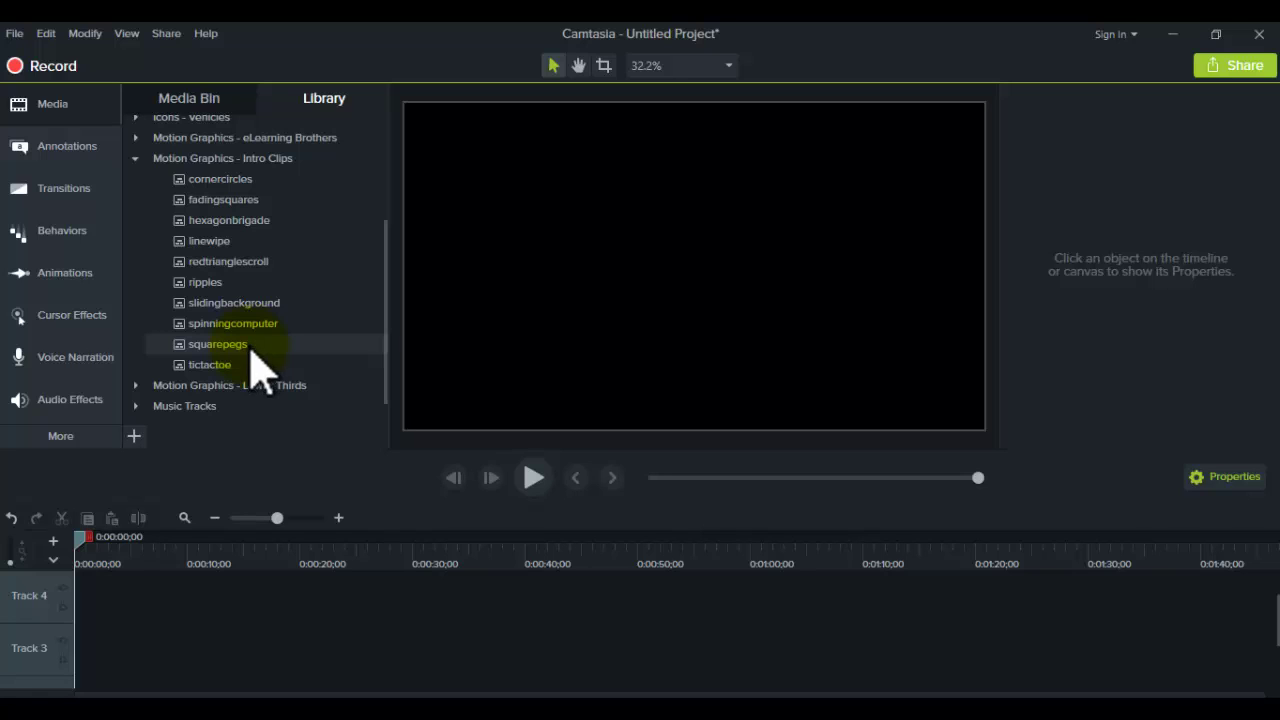
Drag squarepegs onto the timeline and settle it on Track 1 starting at 0:00
drag(251, 347, 81, 642)
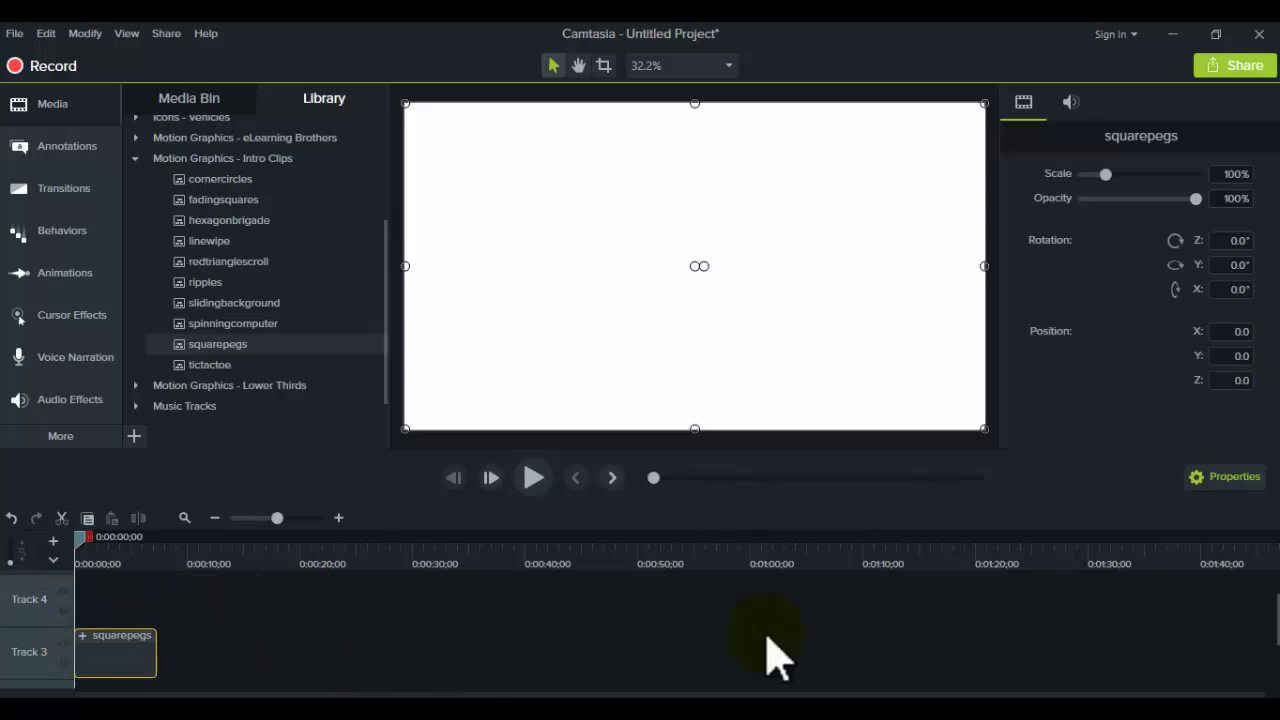
drag(1266, 609, 1276, 658)
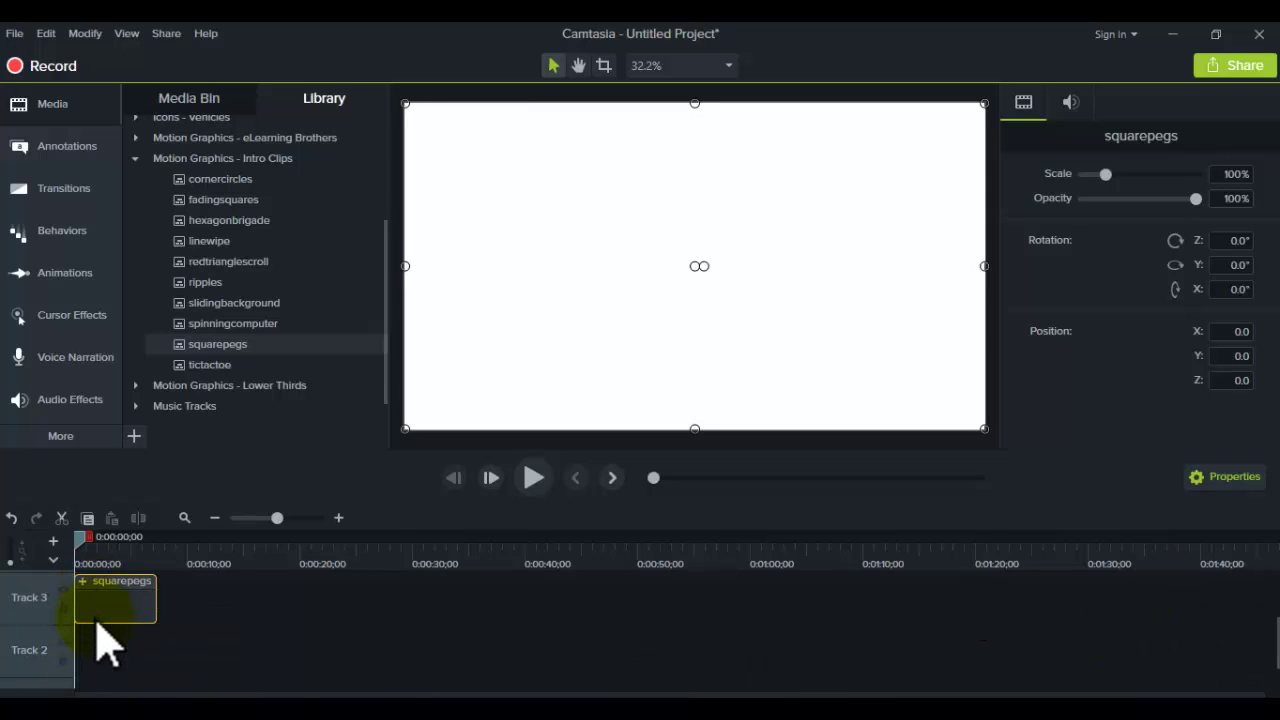
drag(96, 620, 96, 656)
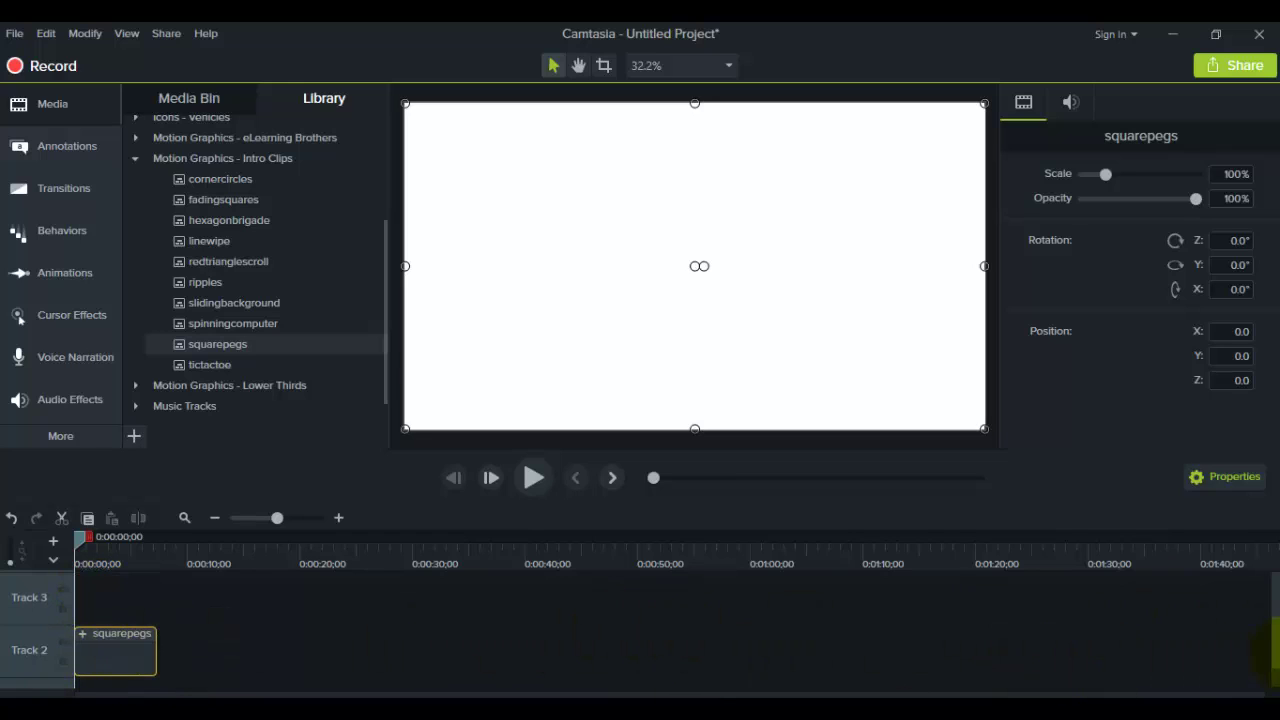
drag(1275, 660, 1275, 675)
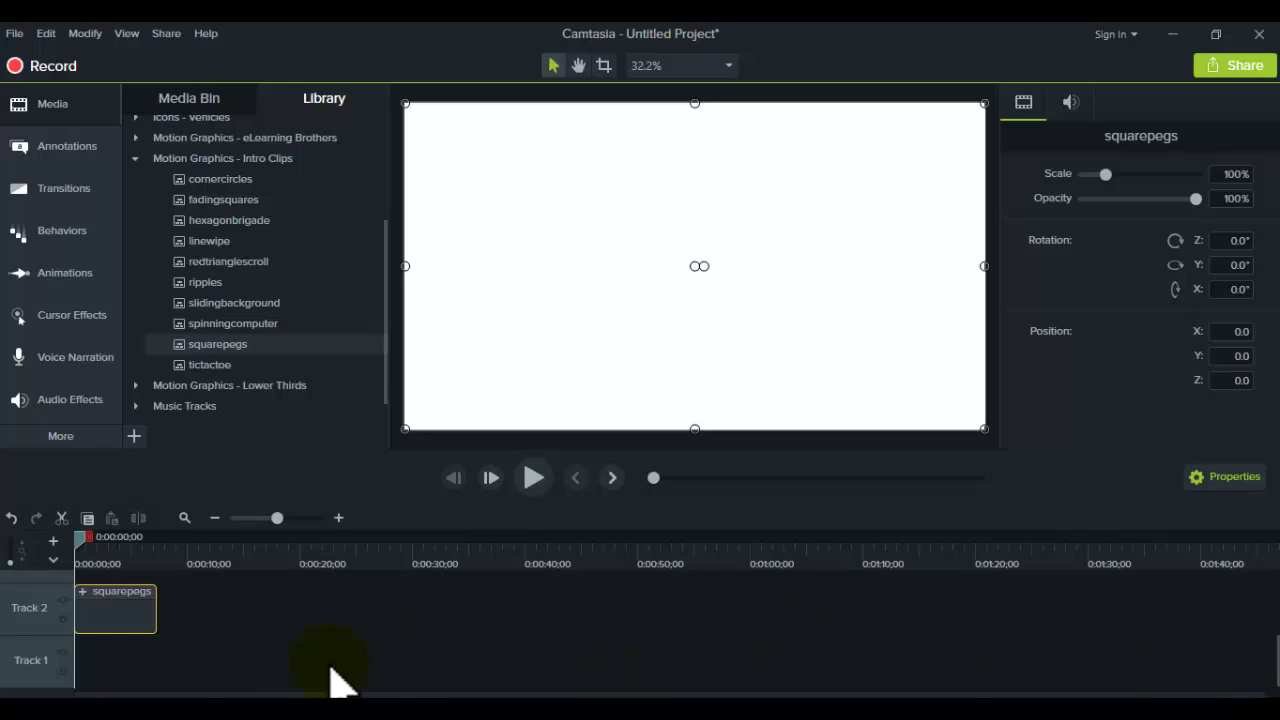
drag(117, 631, 113, 663)
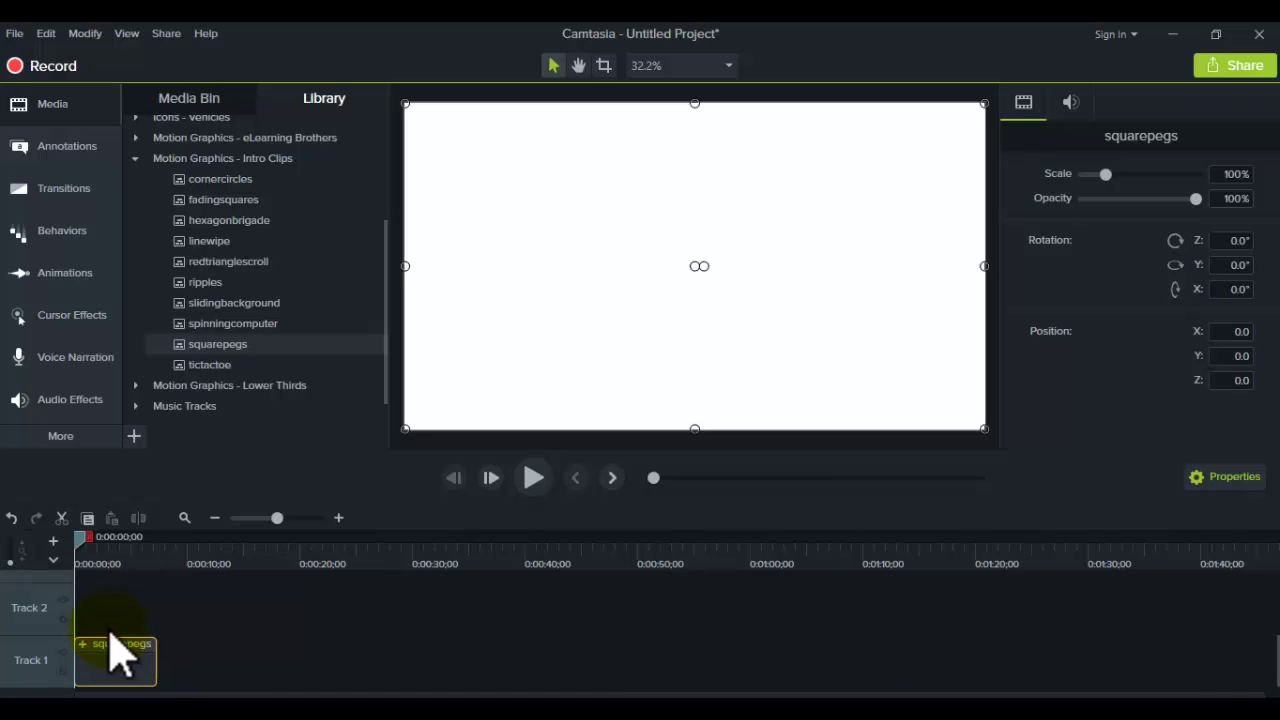
click(538, 478)
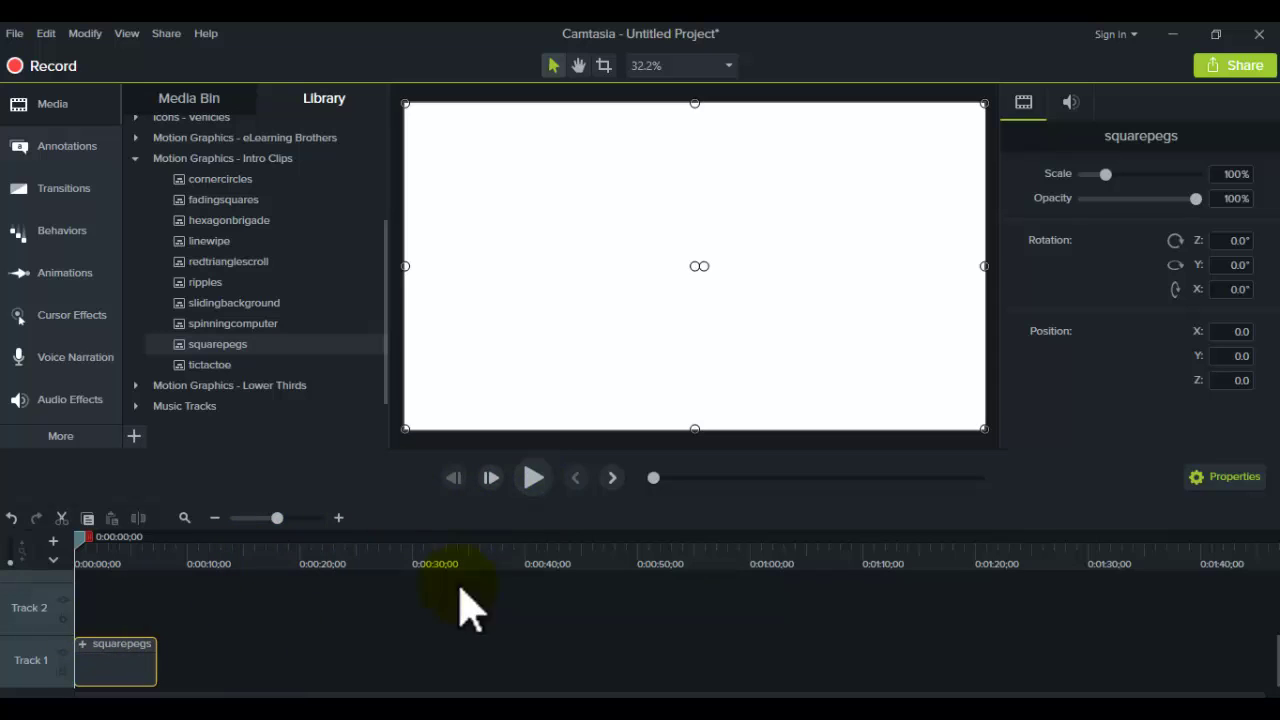
Play and pause the intro, then move the playhead to 0:05;25 to show the TECHSMITH end card
click(533, 478)
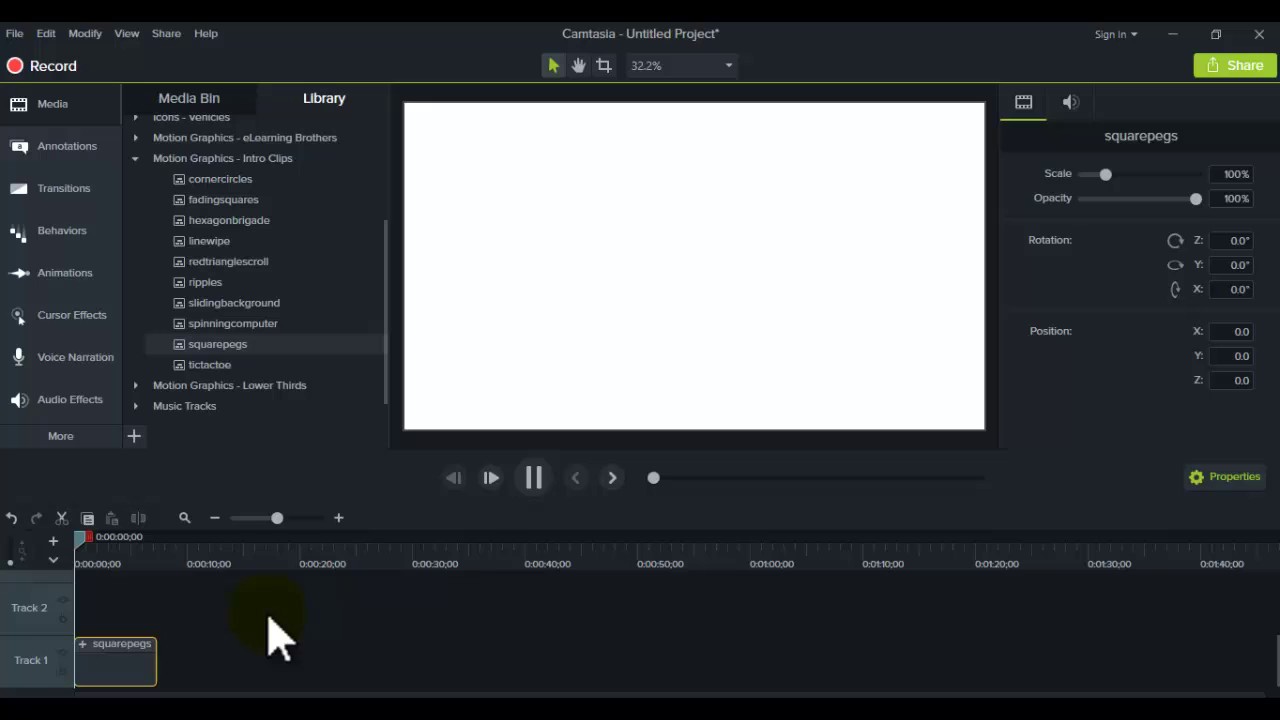
click(533, 480)
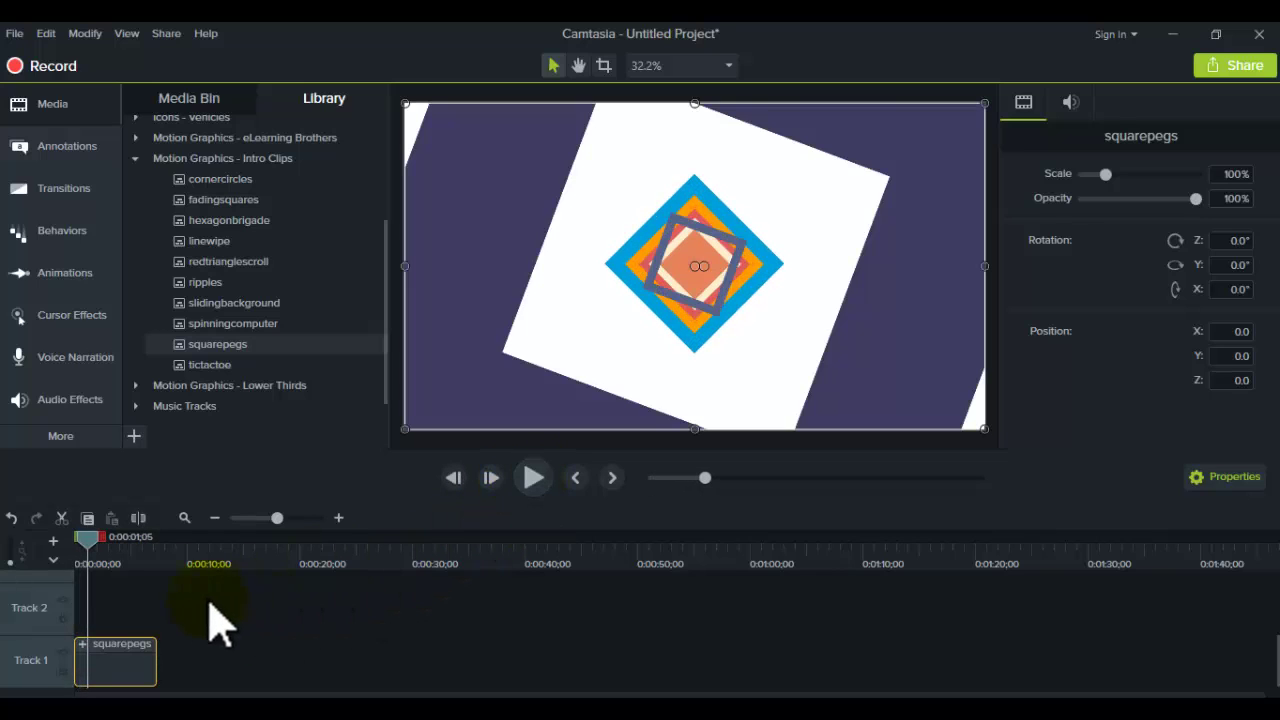
click(141, 563)
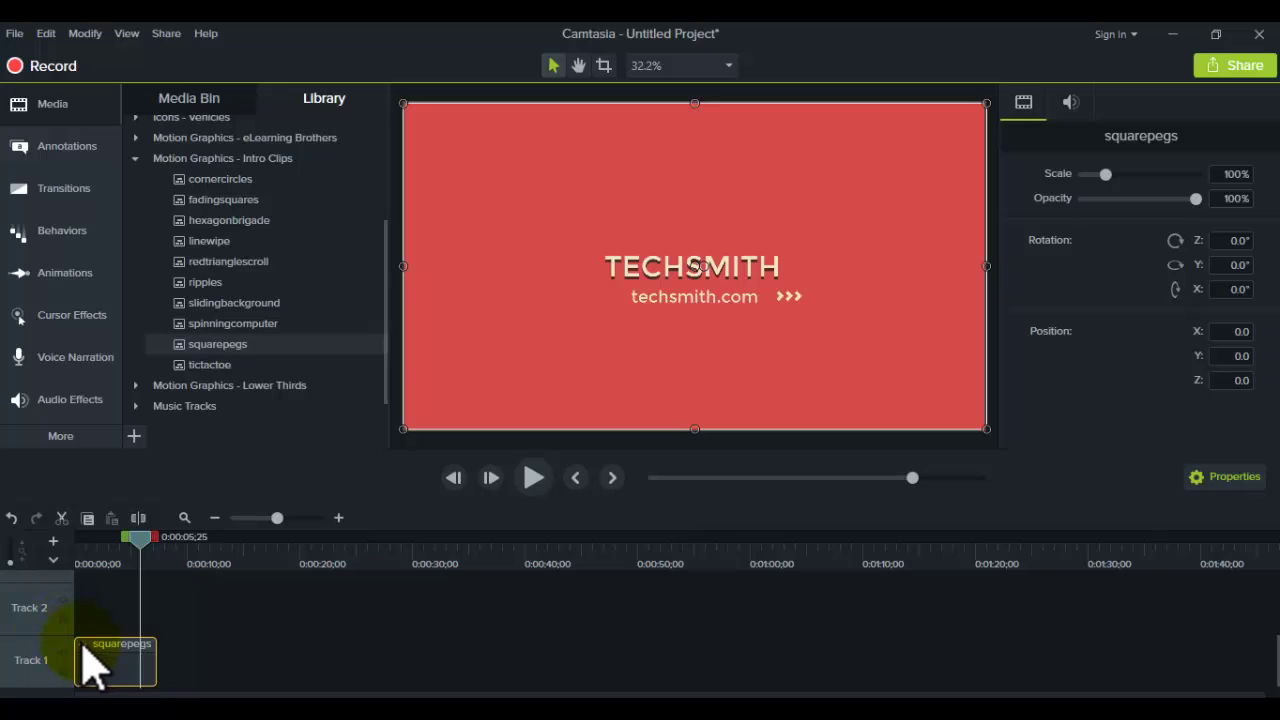
Expand the squarepegs group and select the TECHSMITH title text callout
click(83, 645)
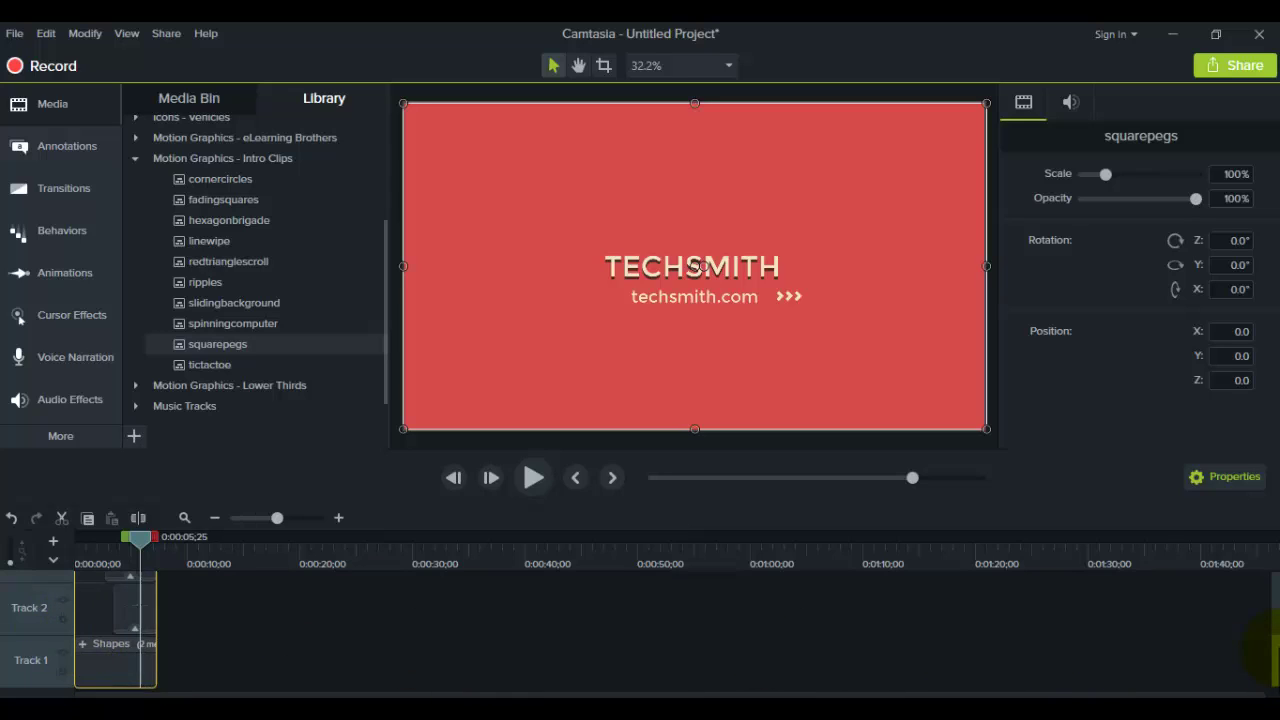
scroll(1272, 648, up, 2)
scroll(1272, 648, down, 1)
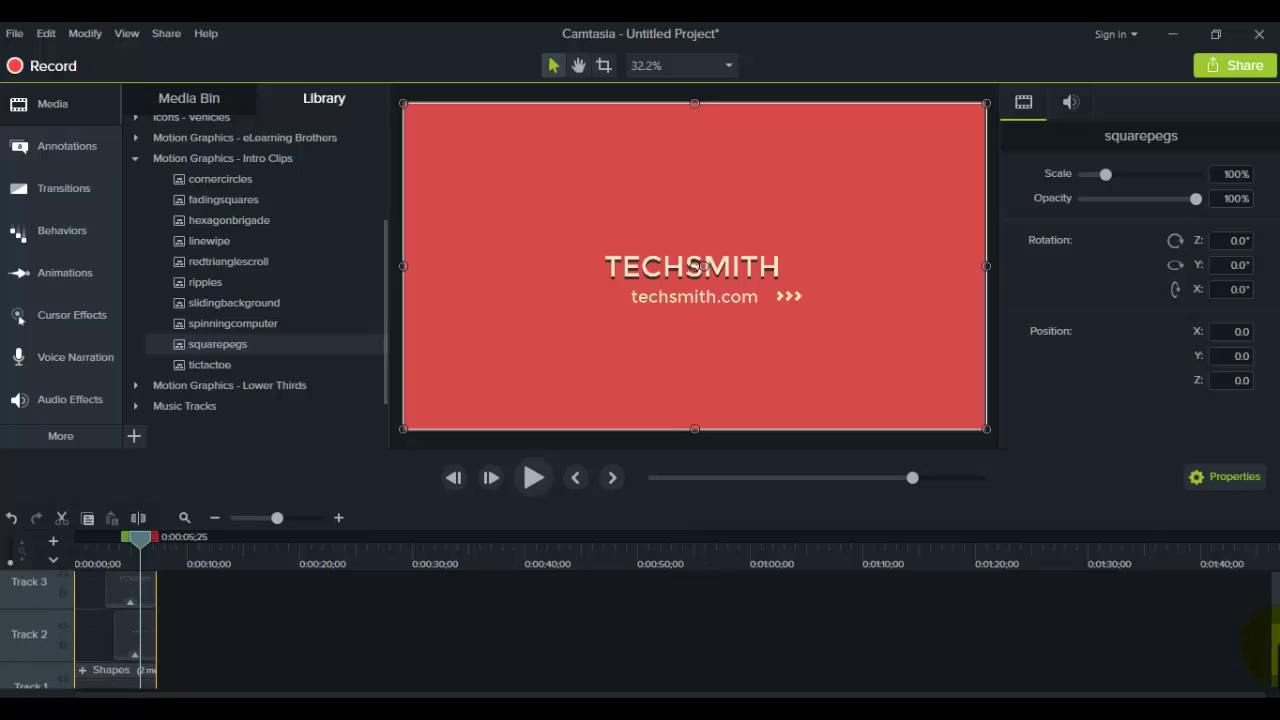
click(135, 635)
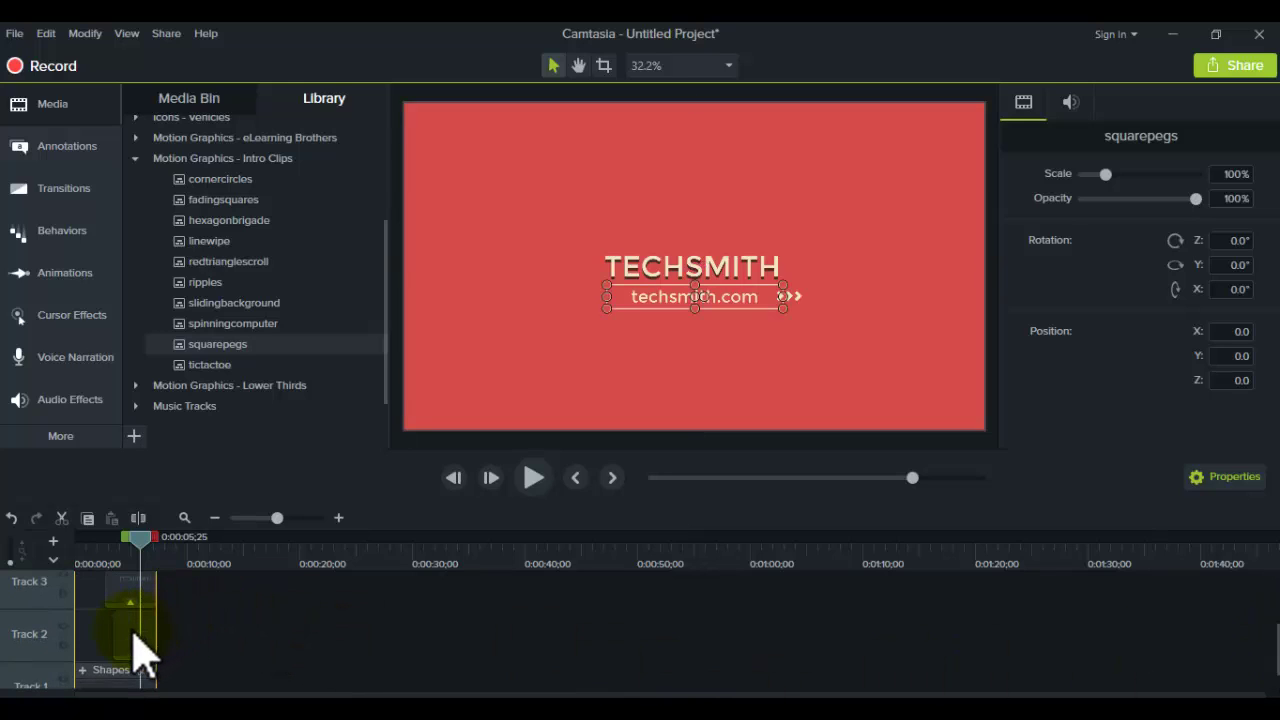
click(135, 635)
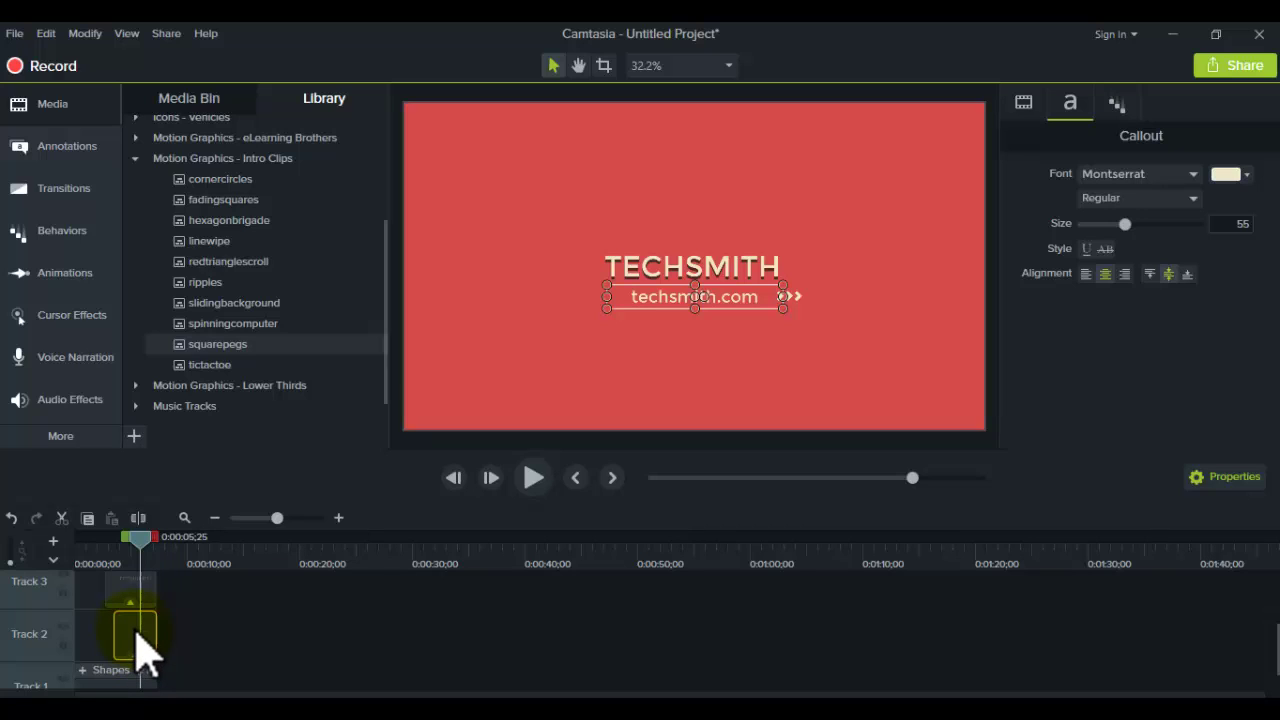
click(126, 590)
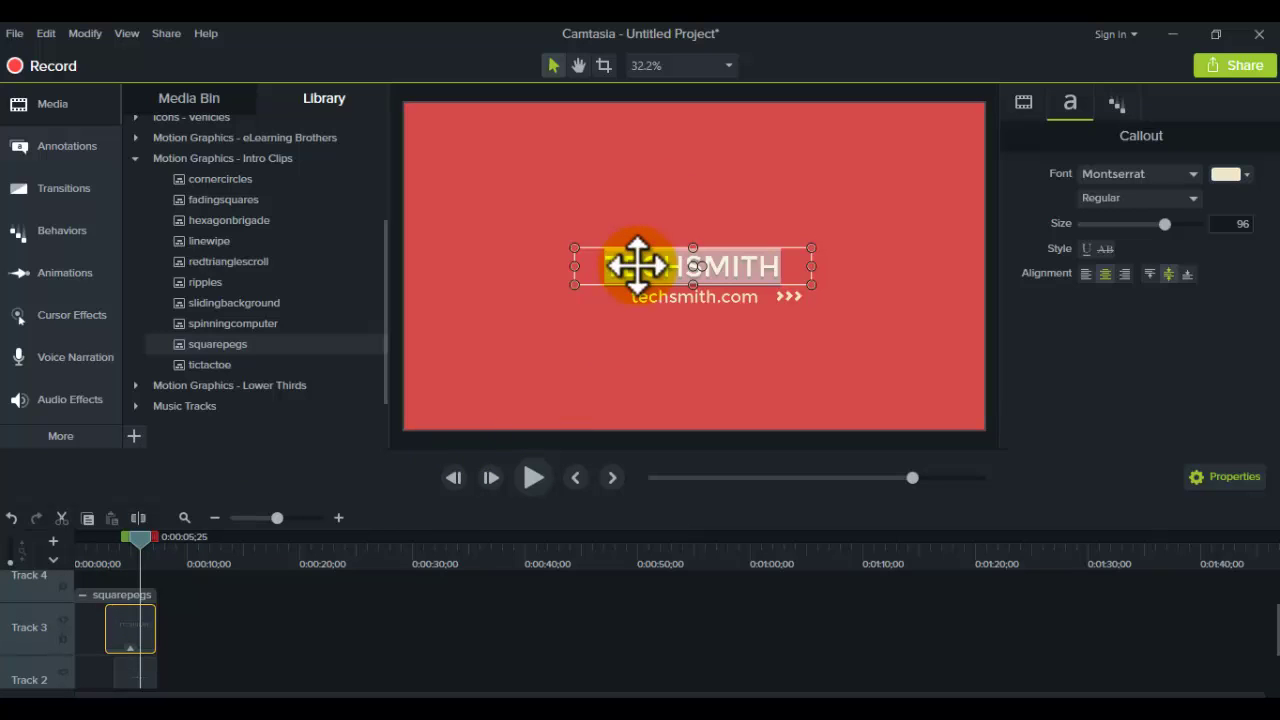
text(Jewel To)
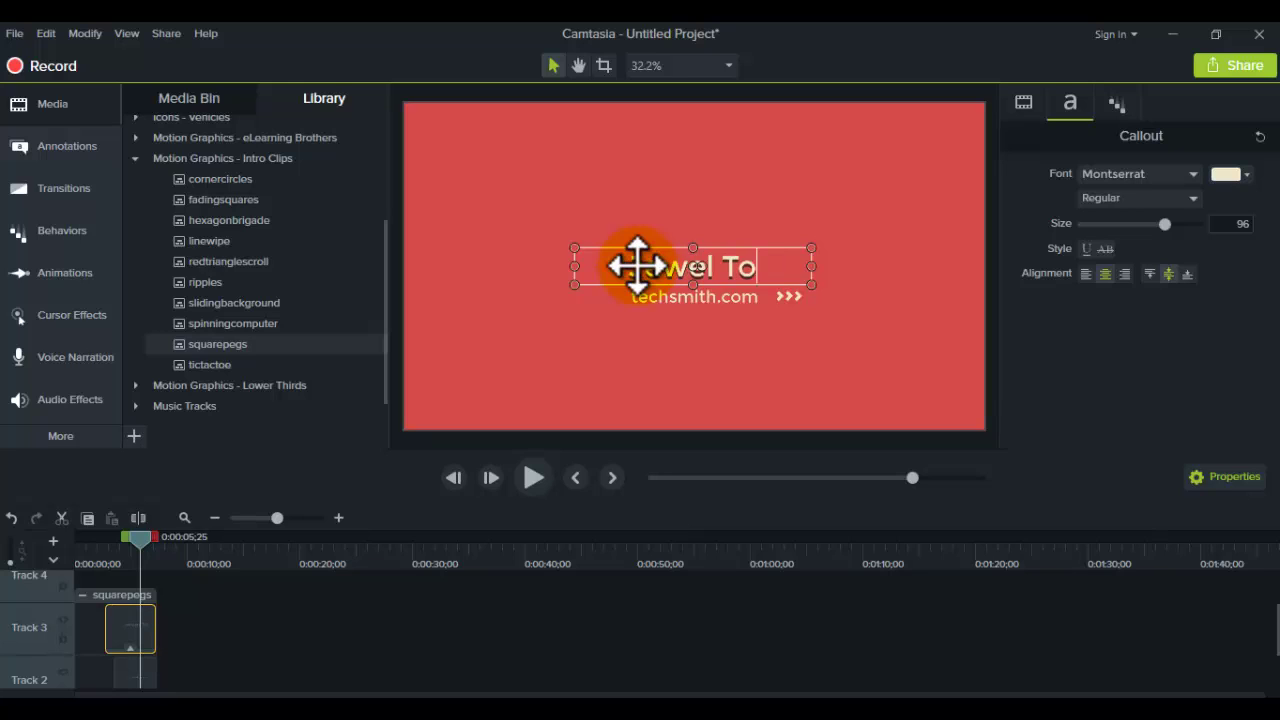
text(lentino)
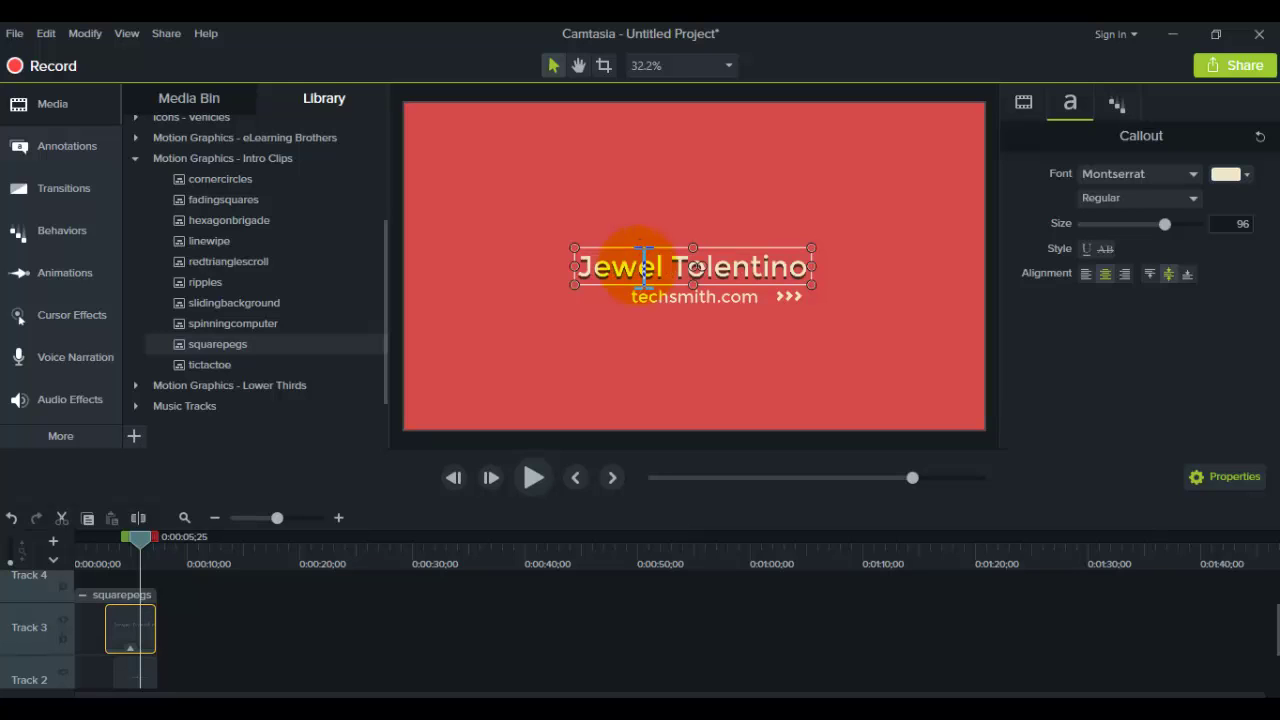
click(663, 290)
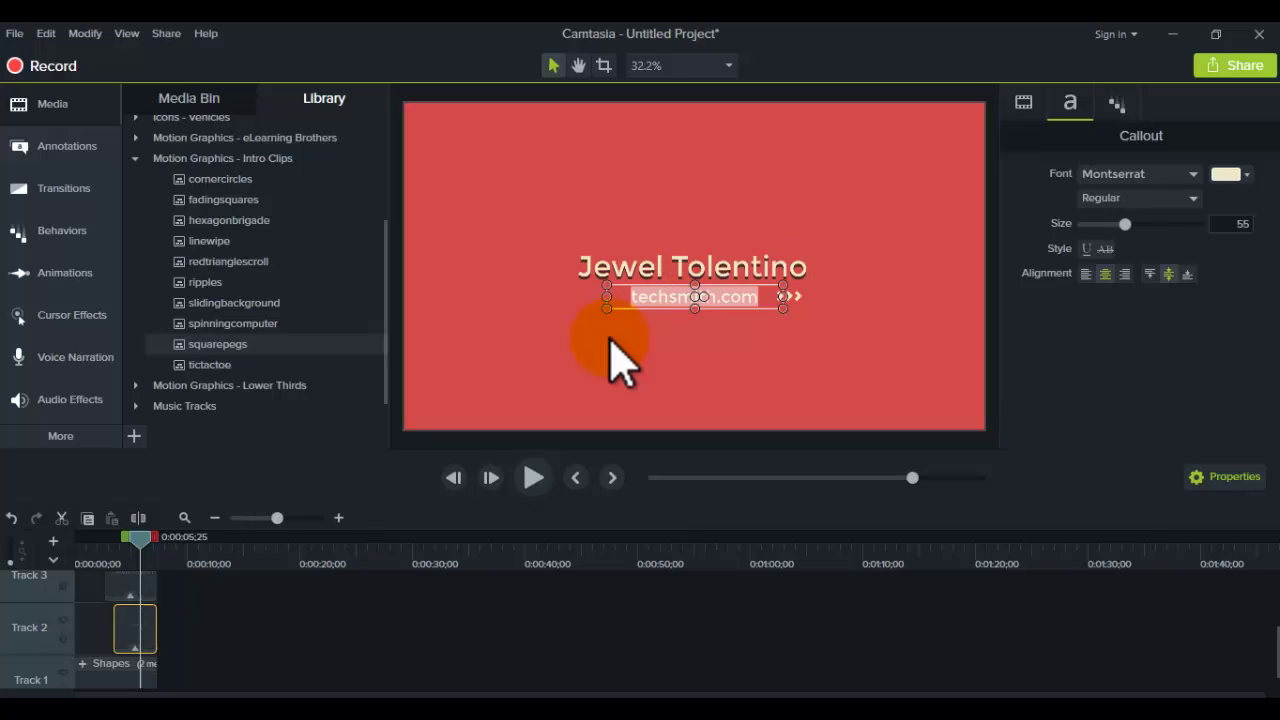
key(BackSpace)
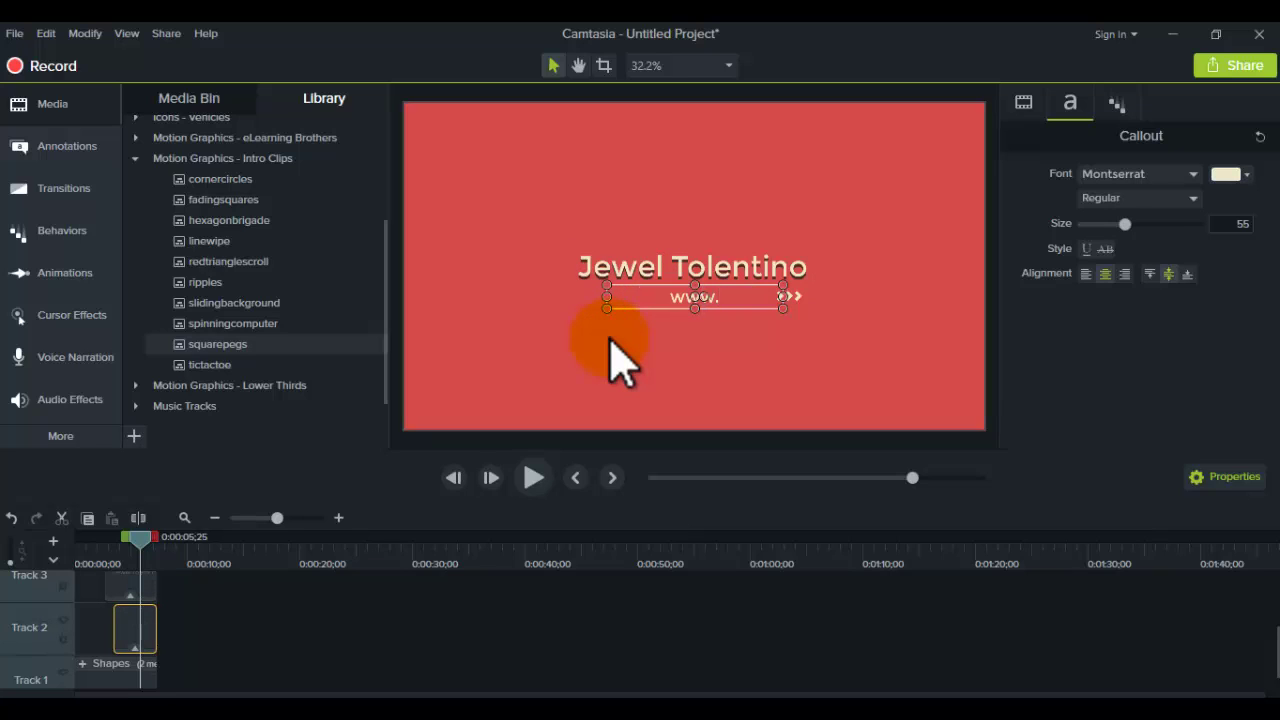
text(www.Essetino)
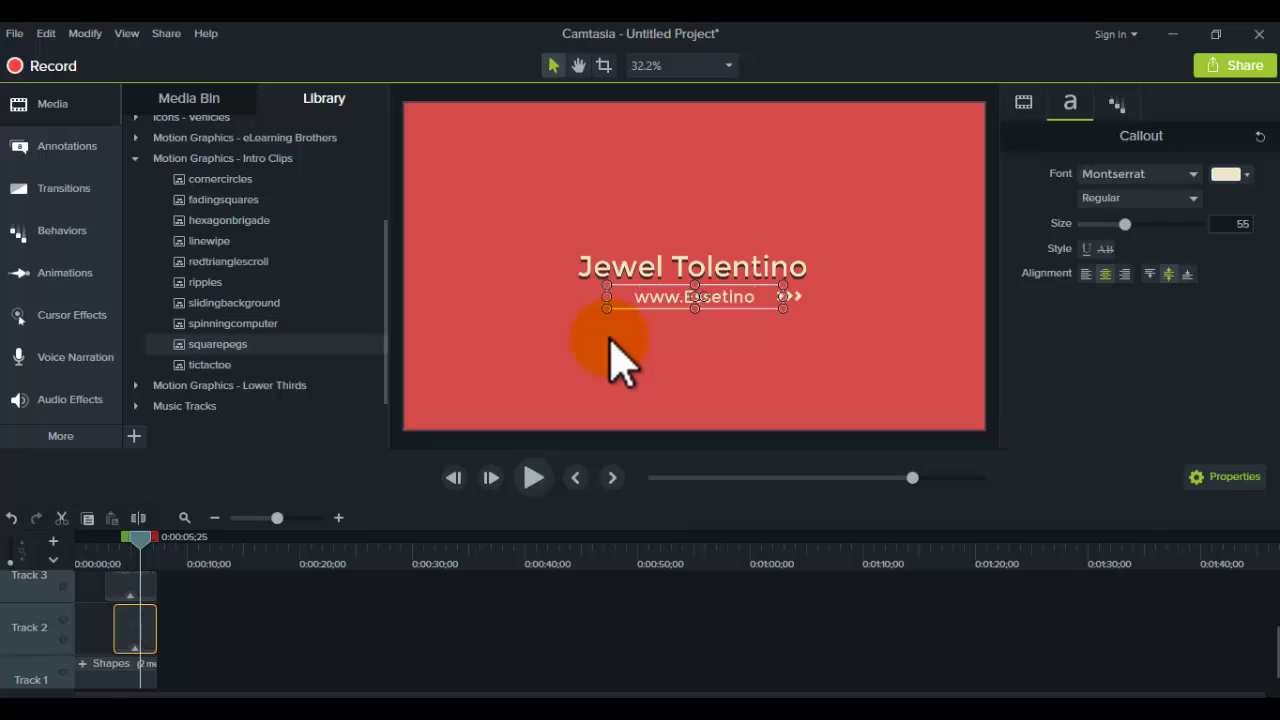
text(Artists)
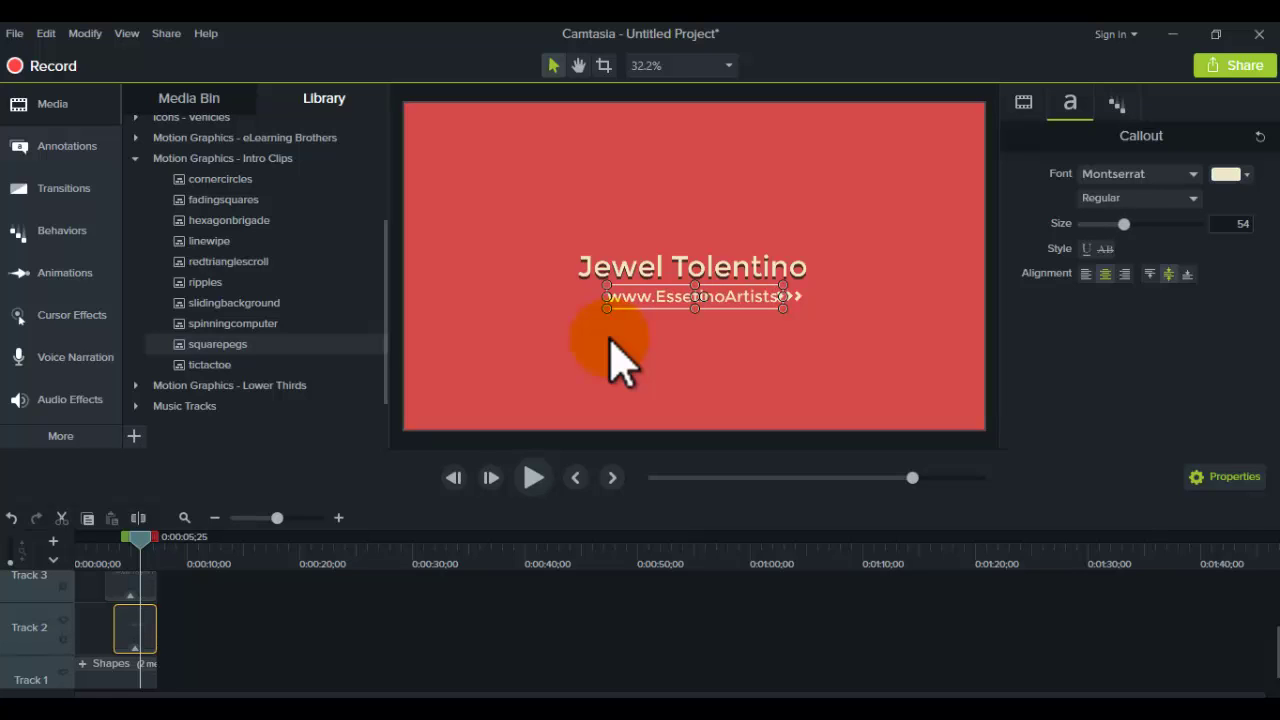
text(.)
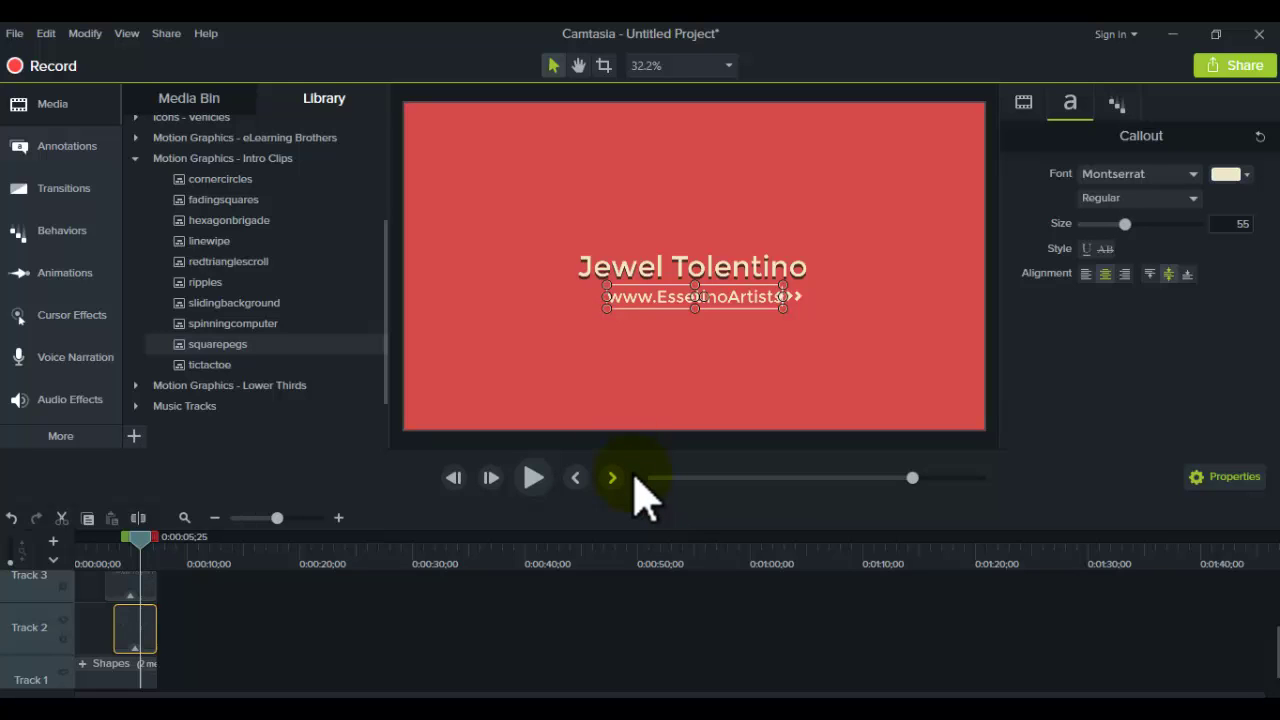
text(com)
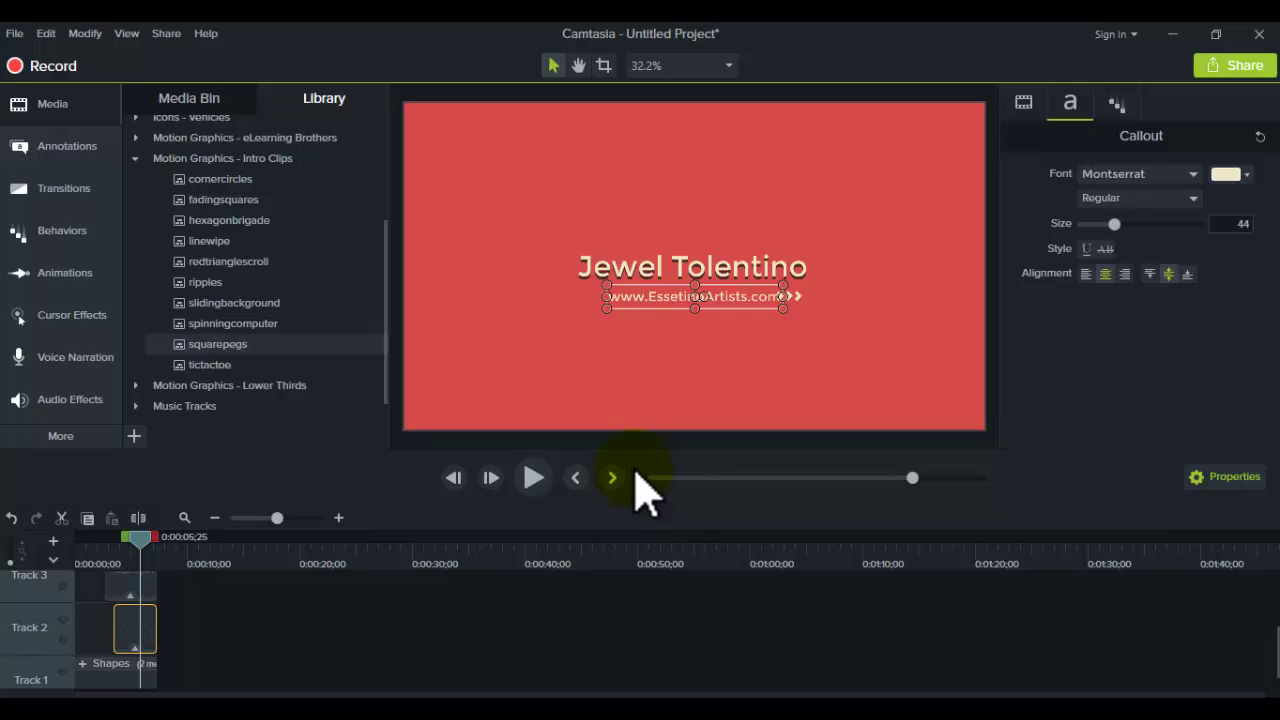
click(727, 367)
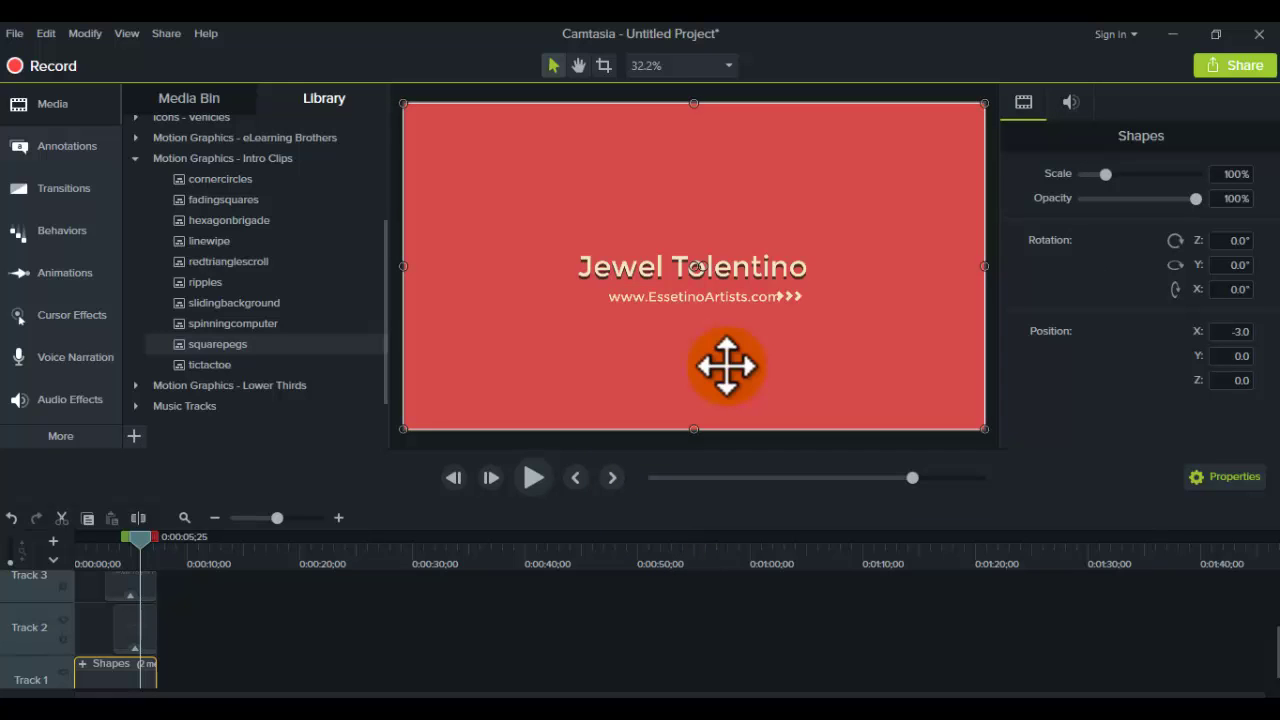
click(765, 295)
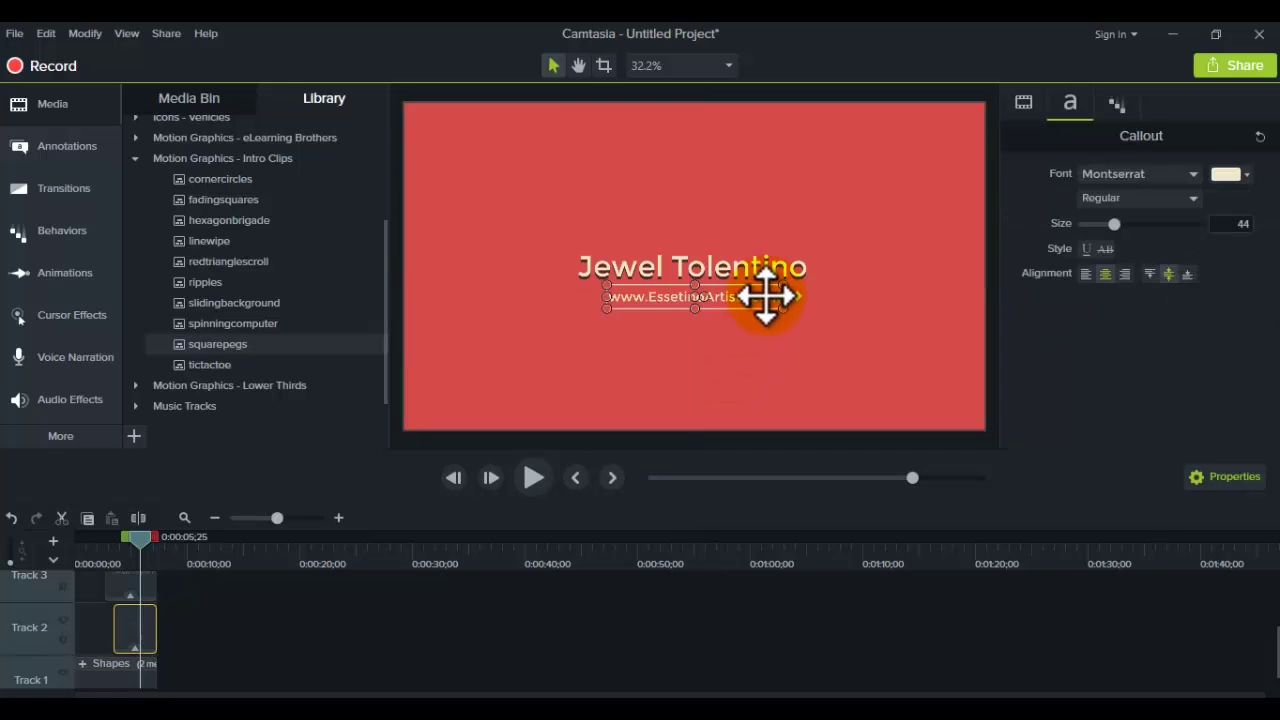
drag(731, 294, 726, 293)
click(737, 360)
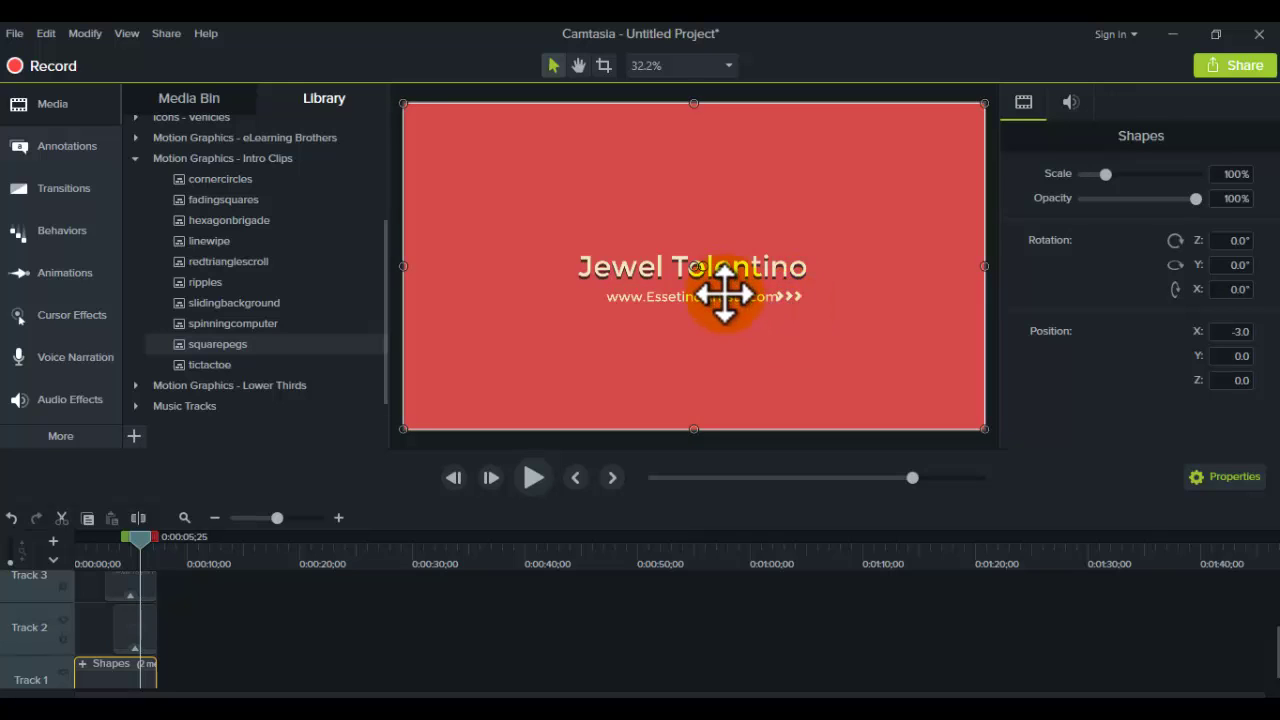
mouse_move(723, 291)
mouse_down()
mouse_move(714, 329)
mouse_move(710, 300)
mouse_up()
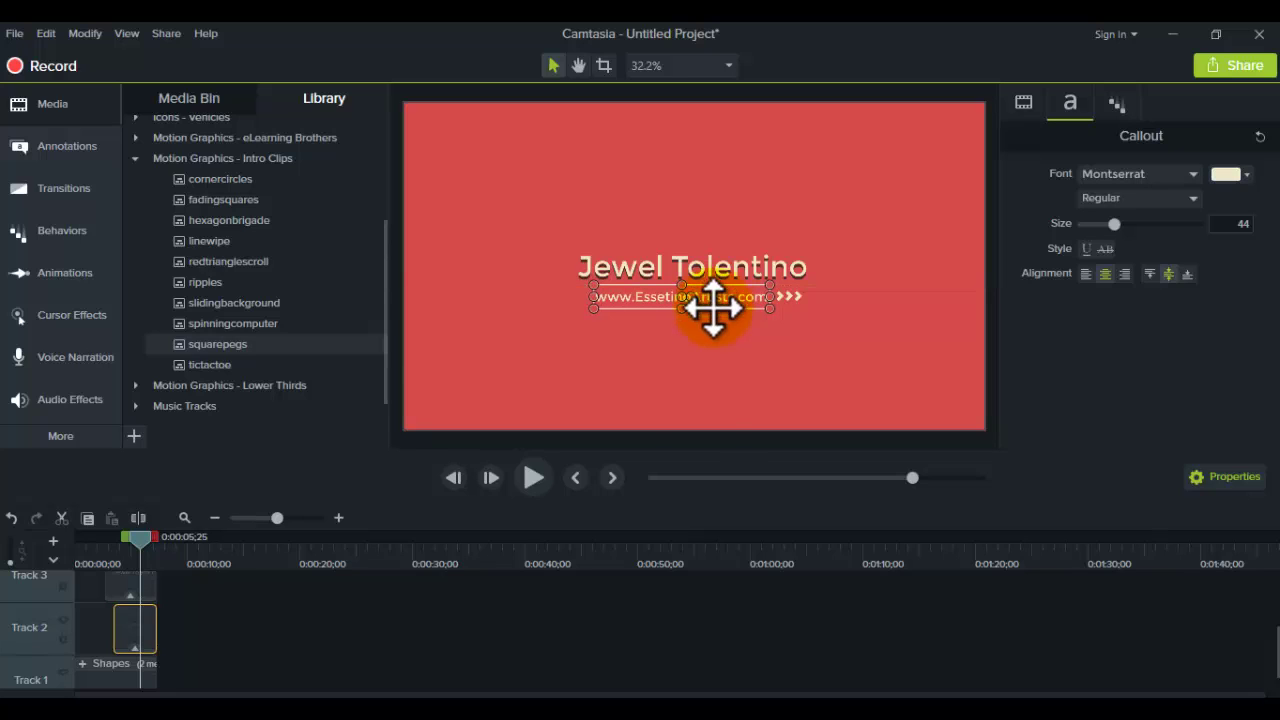
click(700, 457)
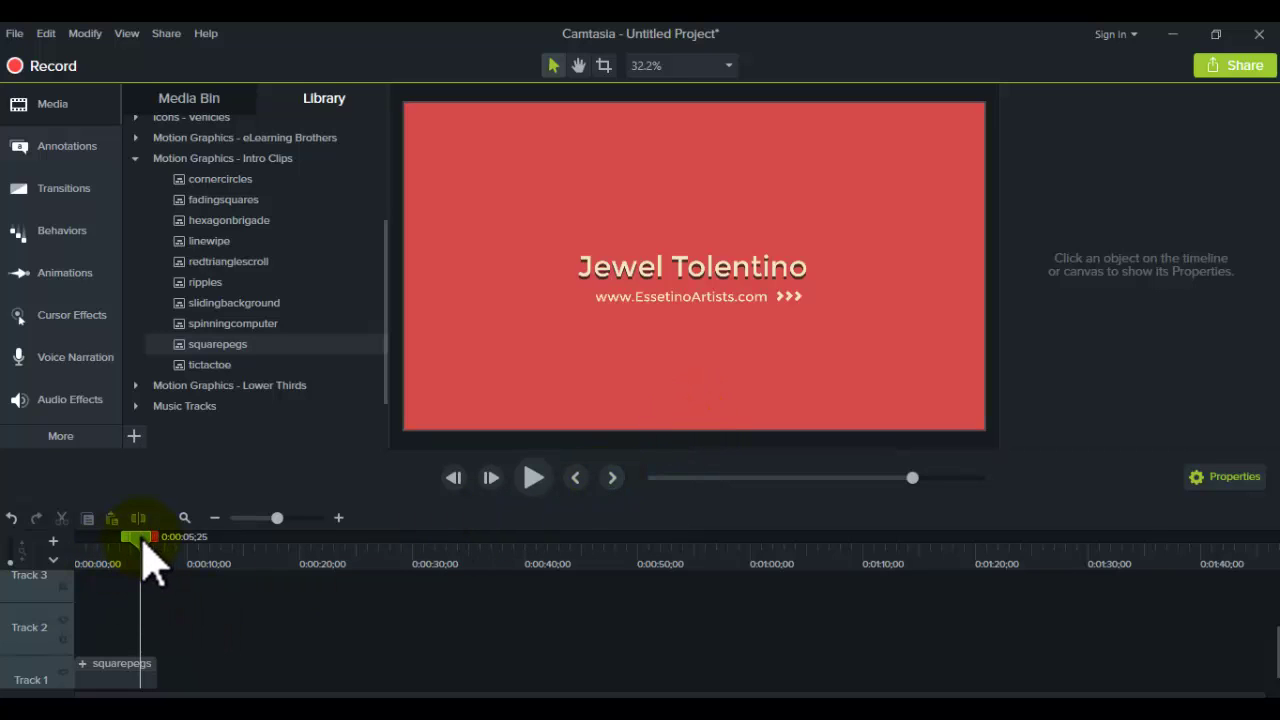
Rewind to 0:00, play the edited intro, and expand the squarepegs group
drag(146, 543, 76, 550)
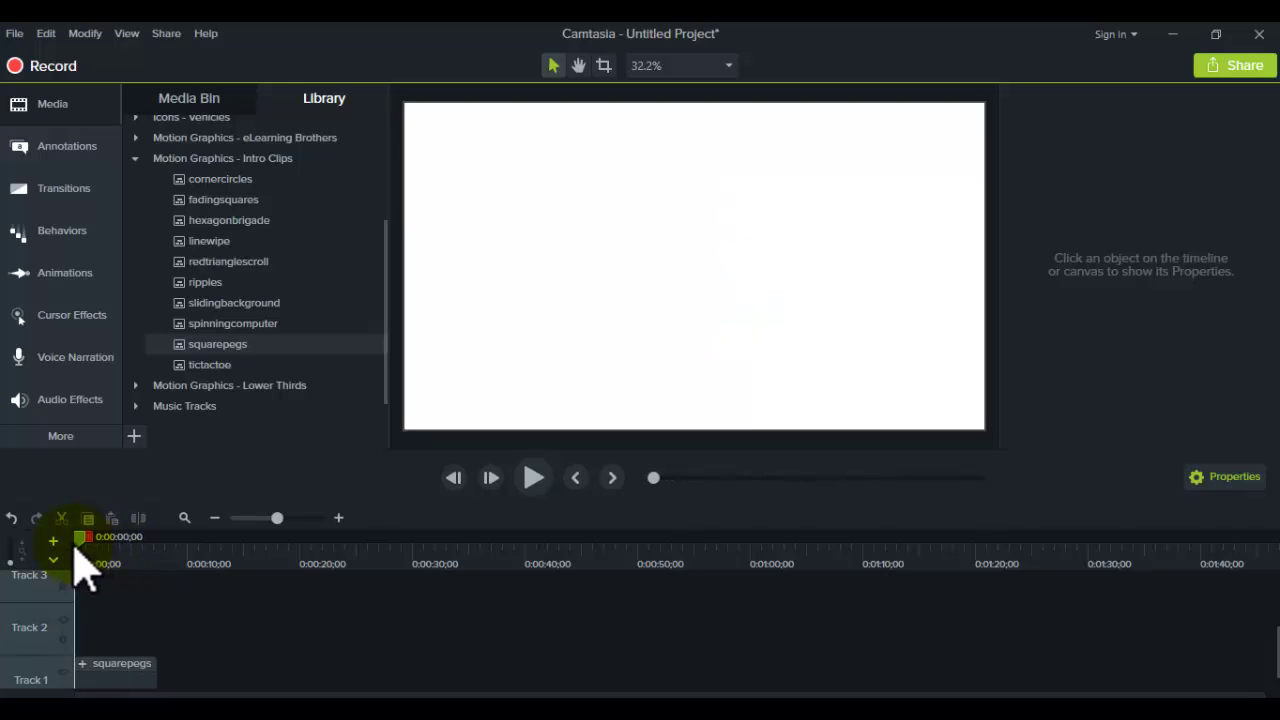
click(537, 488)
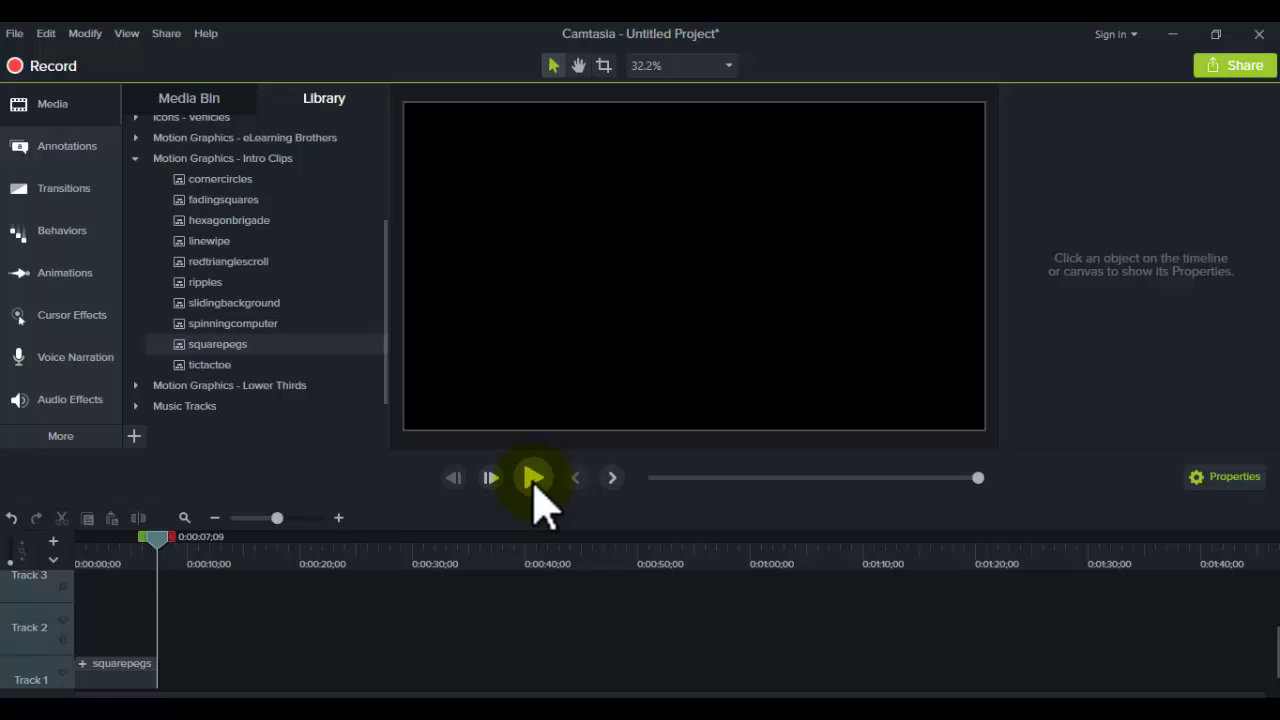
click(215, 190)
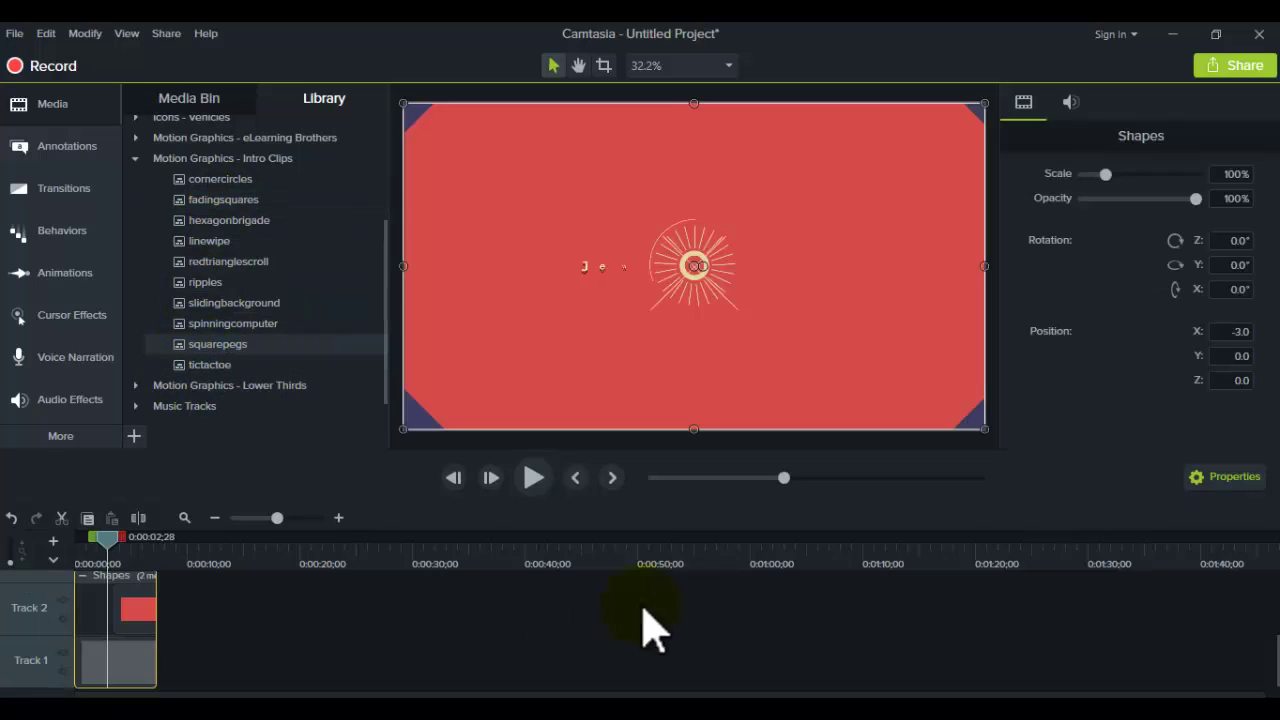
Move to where the name title appears and select its text callout
scroll(1276, 680, up, 2)
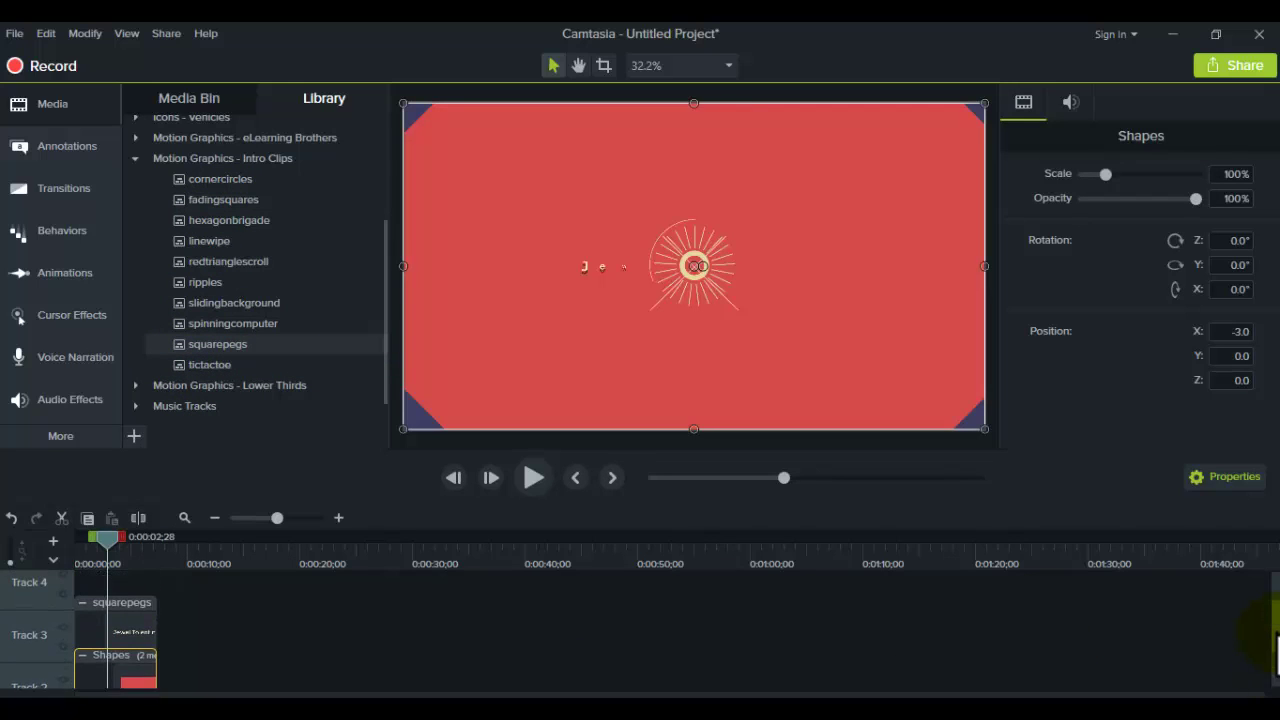
scroll(1276, 650, down, 1)
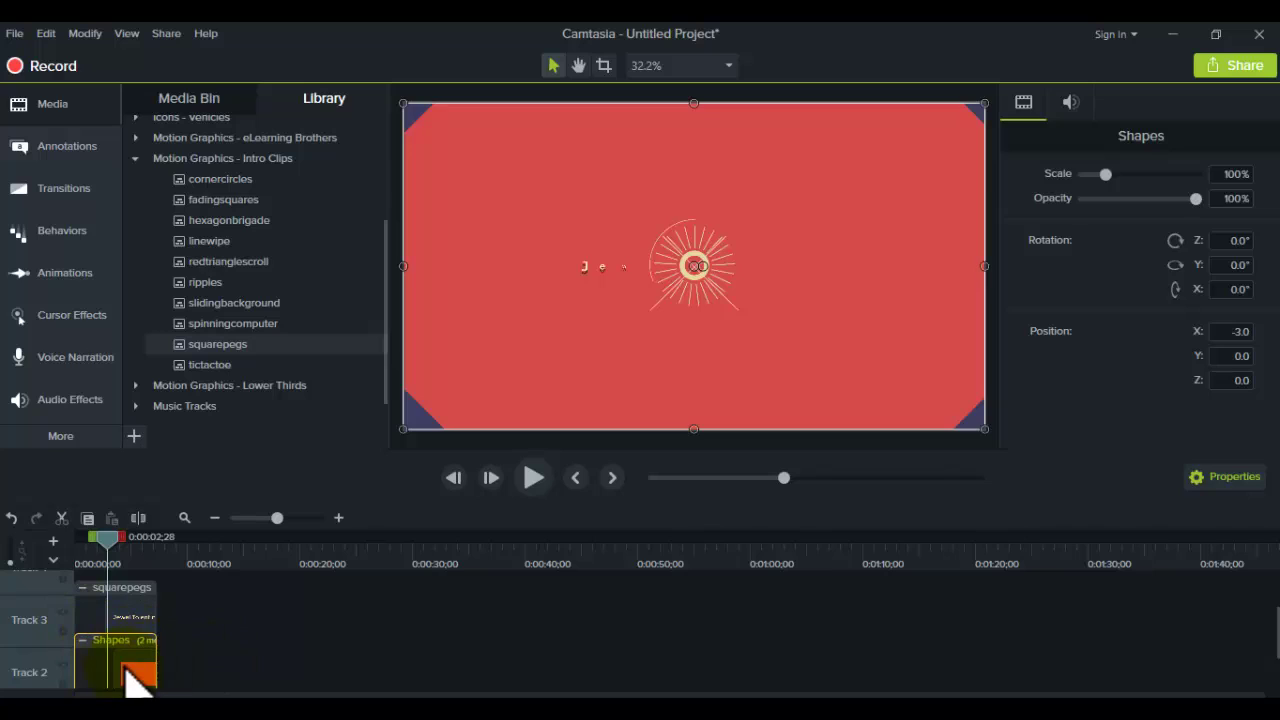
click(140, 676)
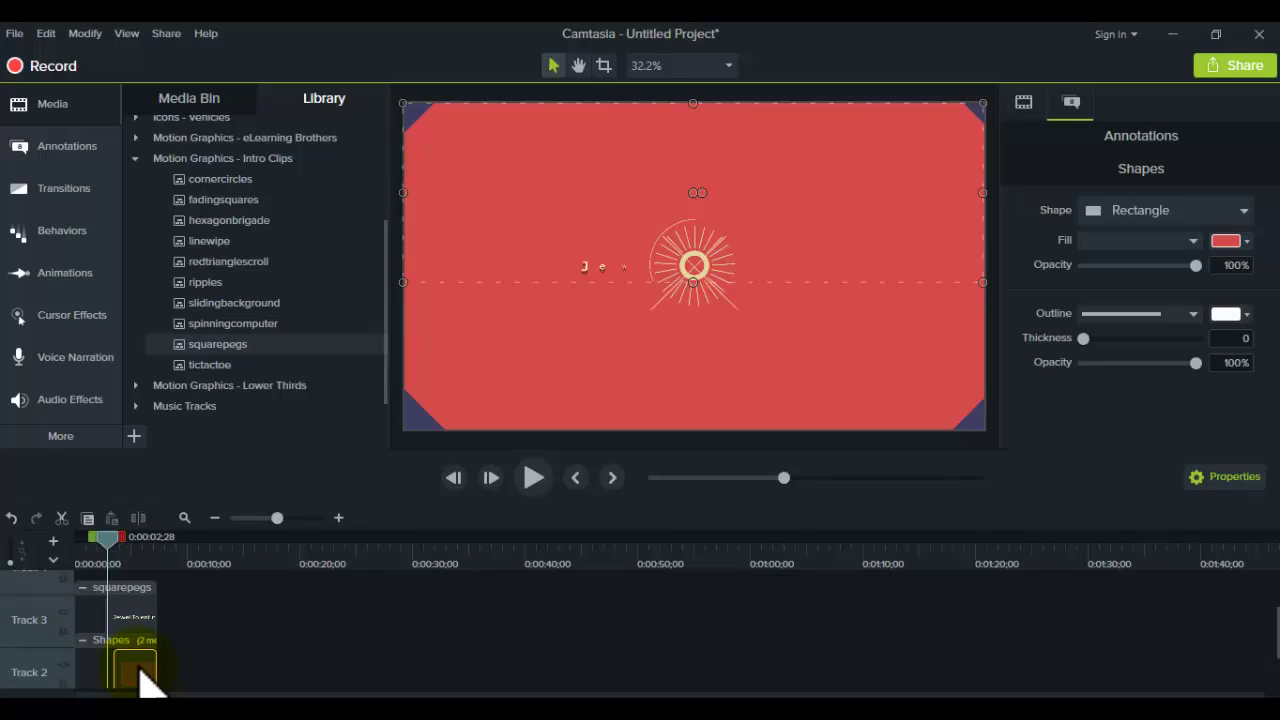
click(138, 672)
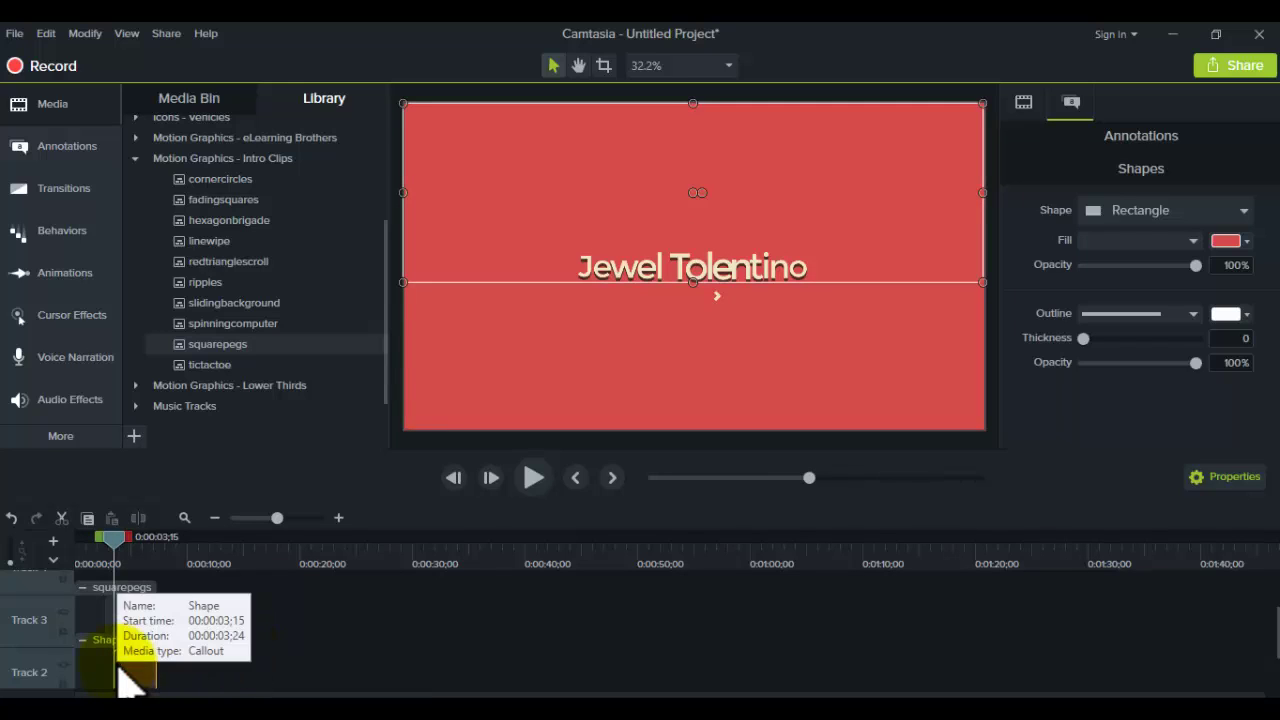
click(605, 400)
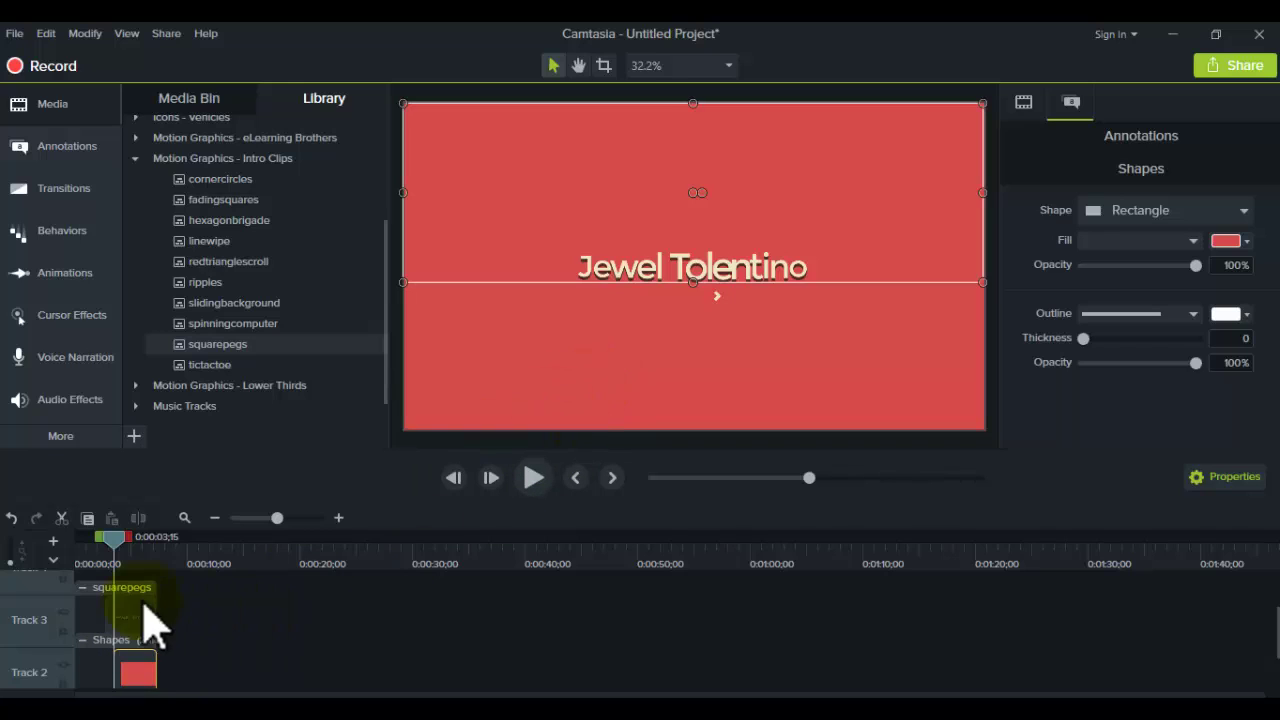
click(140, 630)
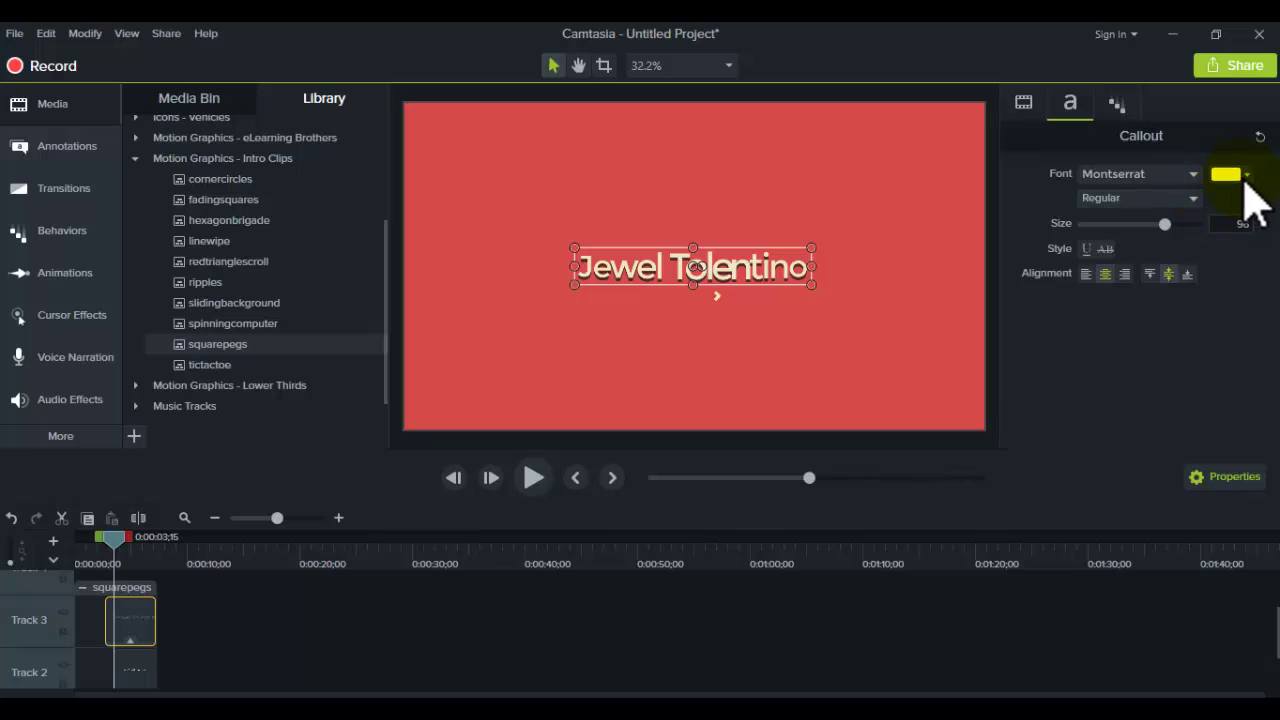
Change the name title's font colour to white (#FFFFFF) after briefly trying purple
click(1246, 176)
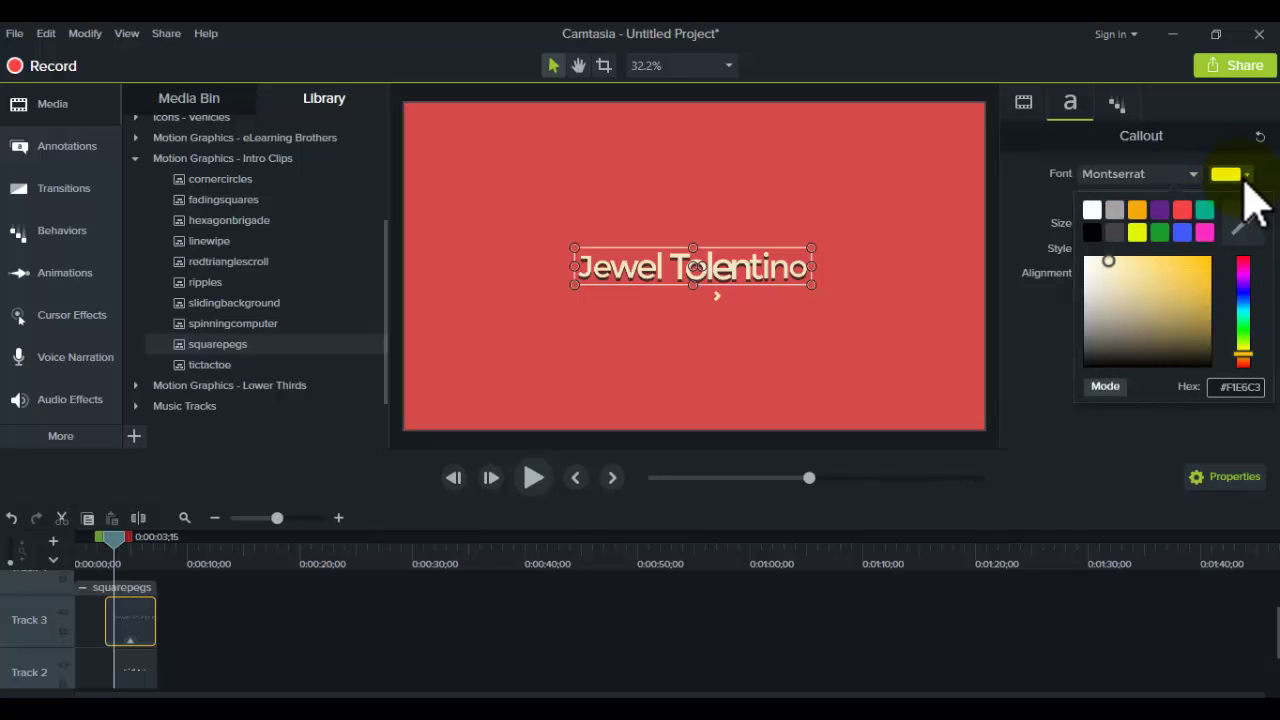
click(1172, 234)
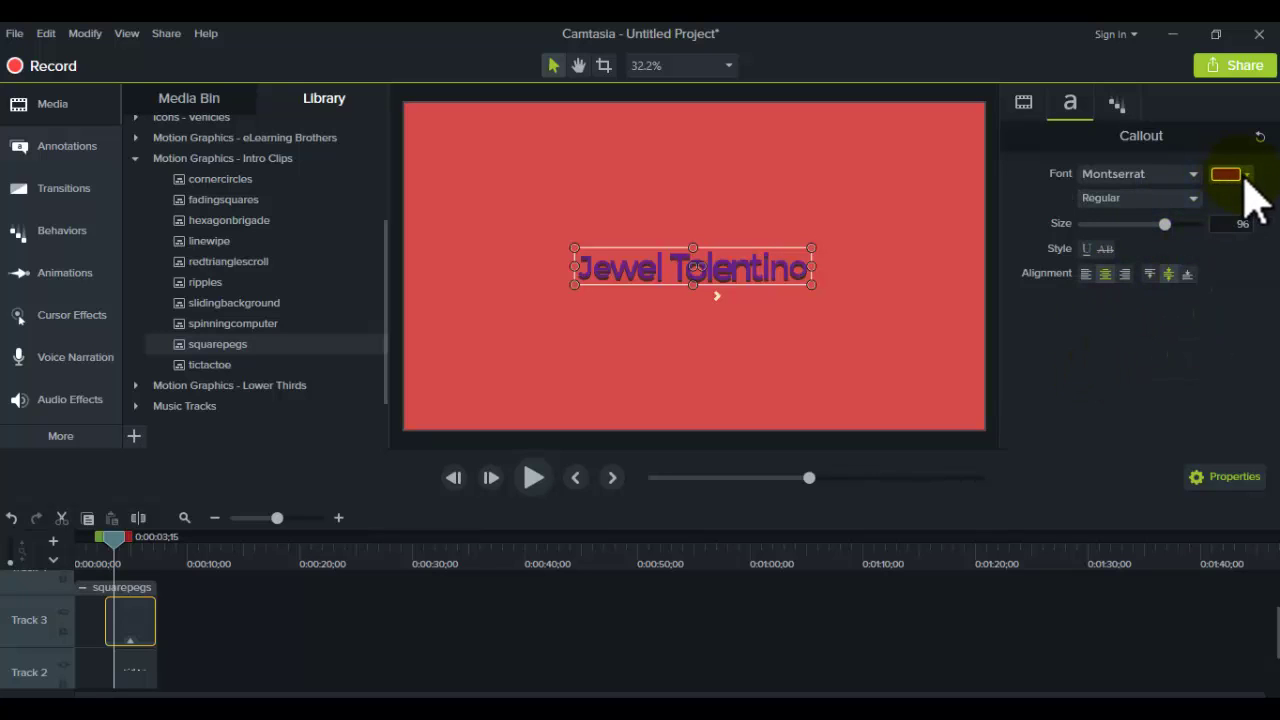
click(1245, 178)
click(1095, 214)
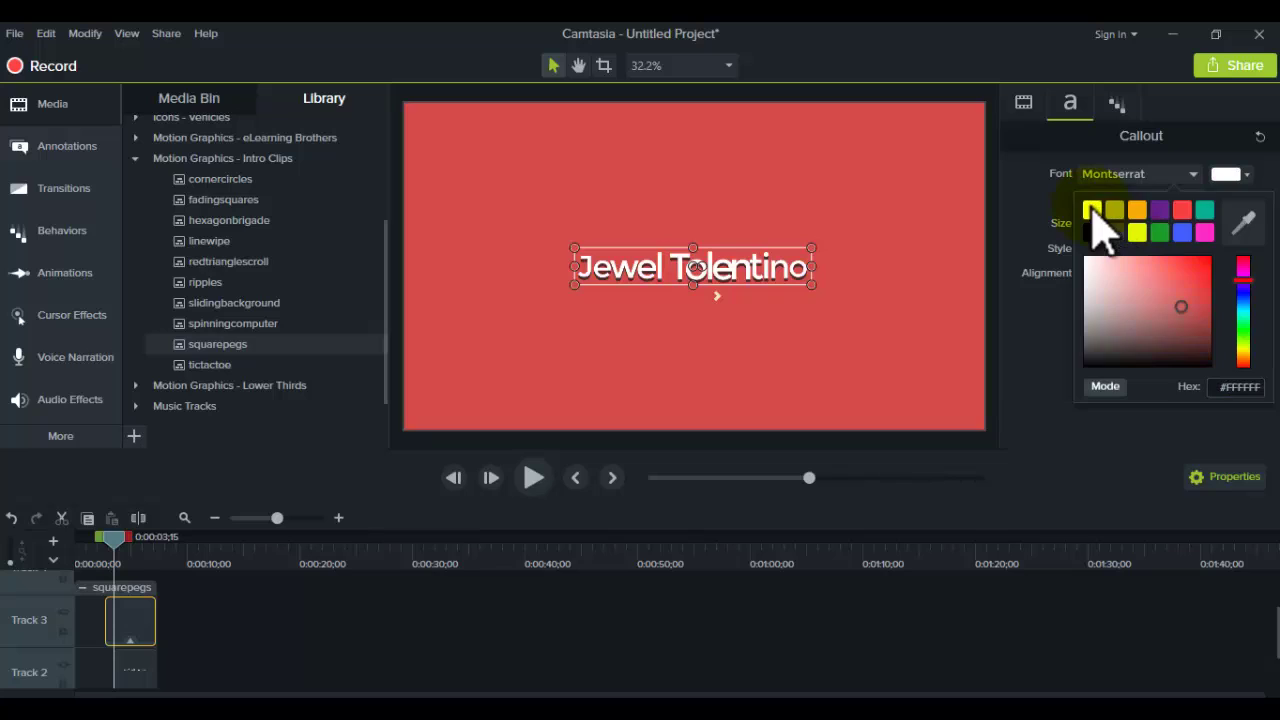